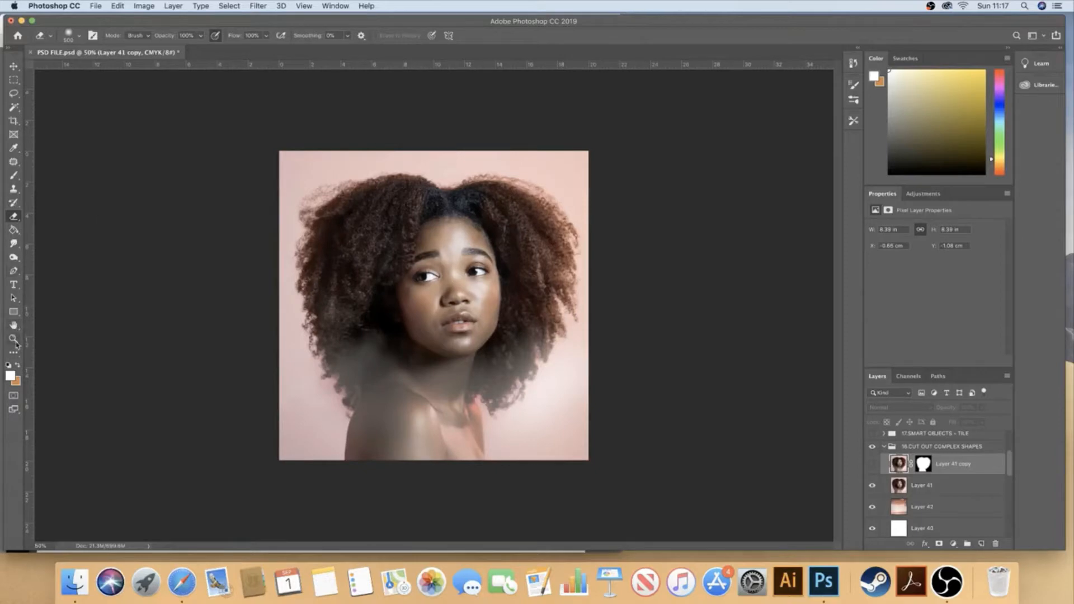
Examine the portrait's hair edges and preview the masked cutout in Layer 41 copy against the sky background
{"action": "left_click", "coordinate": [13, 339]}
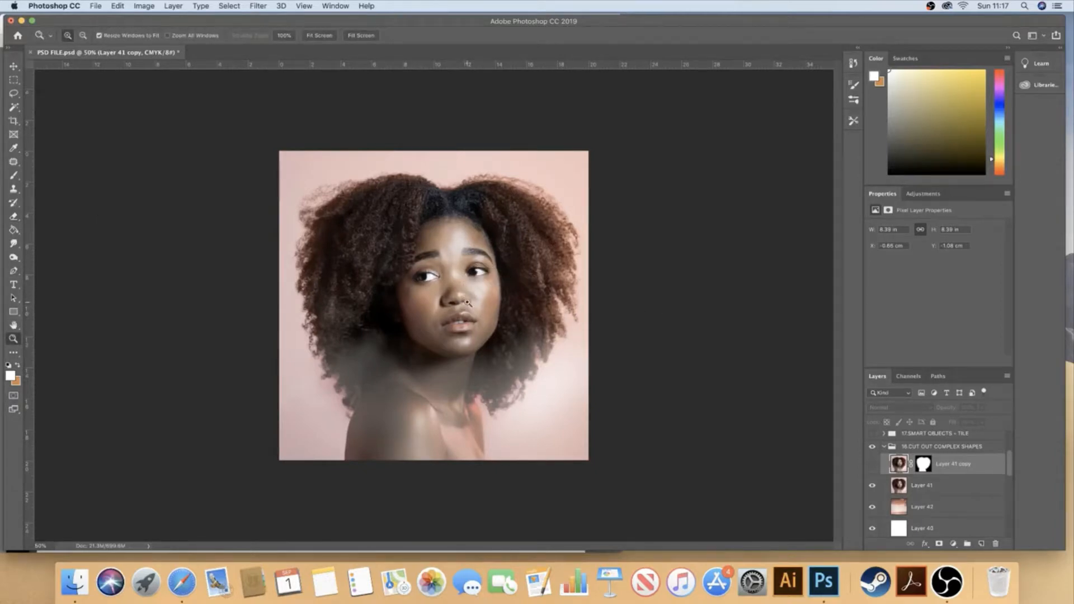
{"action": "left_click", "coordinate": [476, 291]}
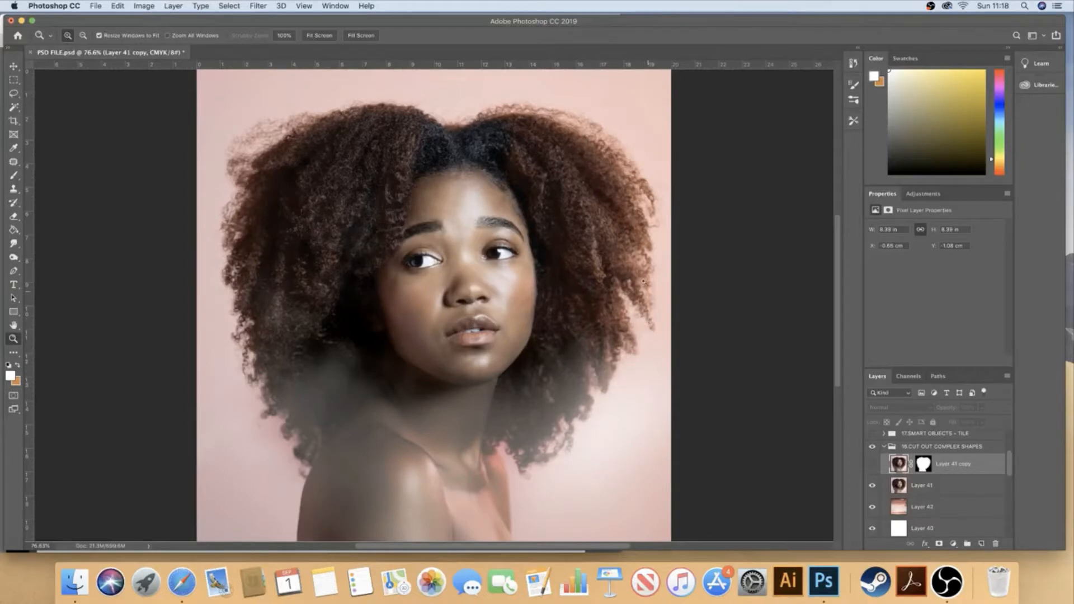
{"action": "left_click_drag", "start_coordinate": [643, 282], "coordinate": [674, 367]}
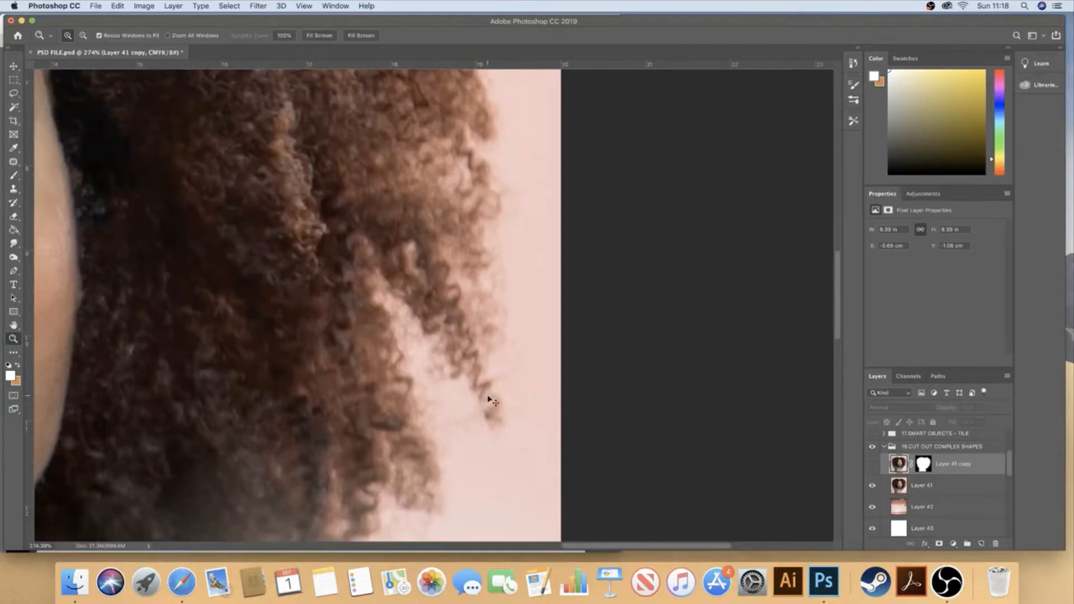
{"action": "key", "text": "super+0"}
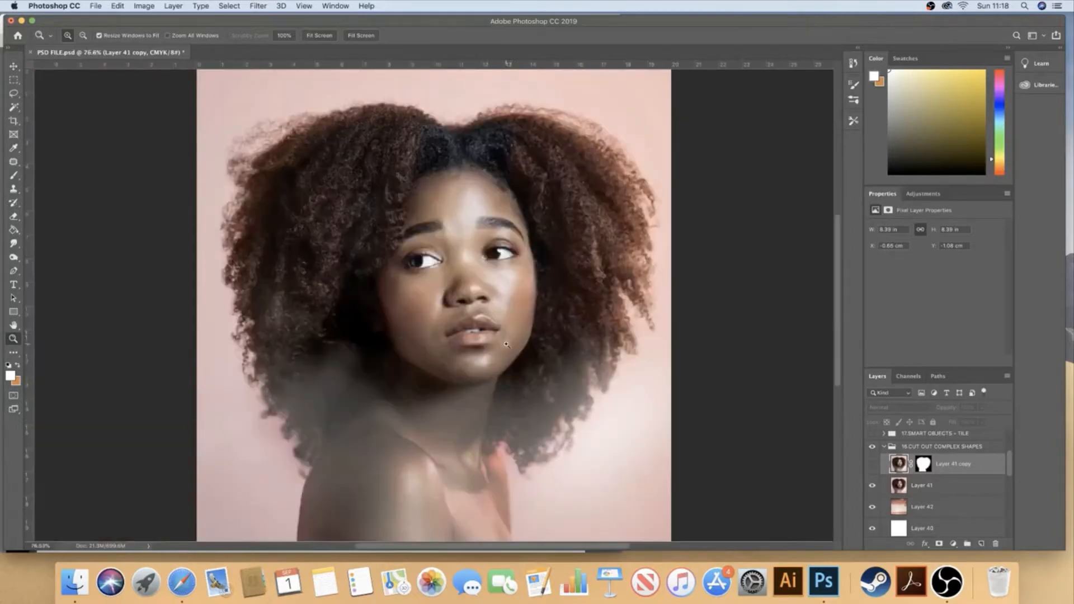
{"action": "left_click", "coordinate": [873, 486]}
{"action": "left_click", "coordinate": [871, 466]}
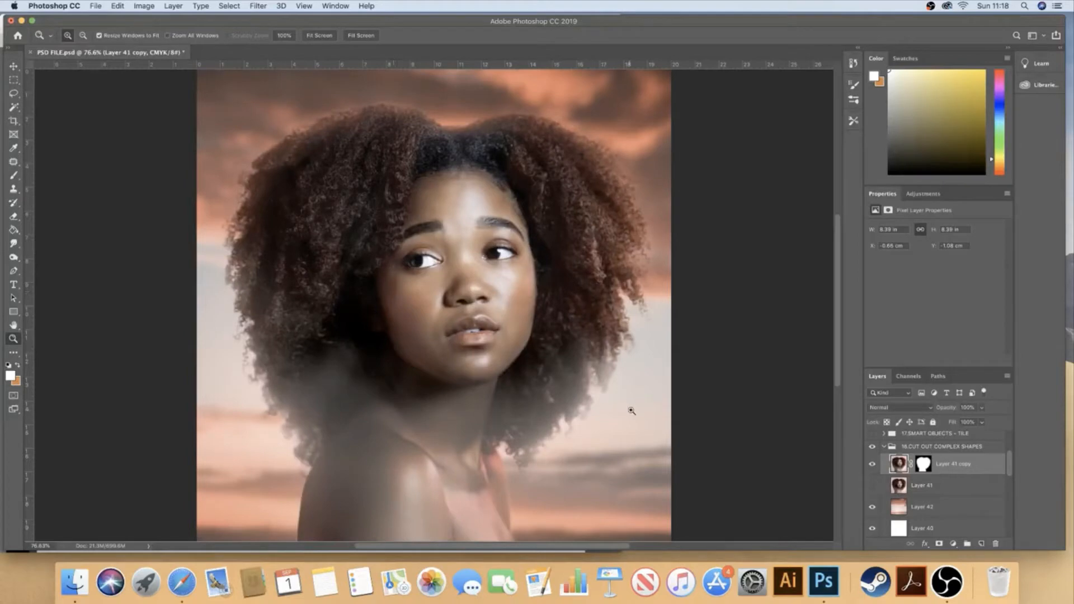
{"action": "left_click", "coordinate": [872, 466]}
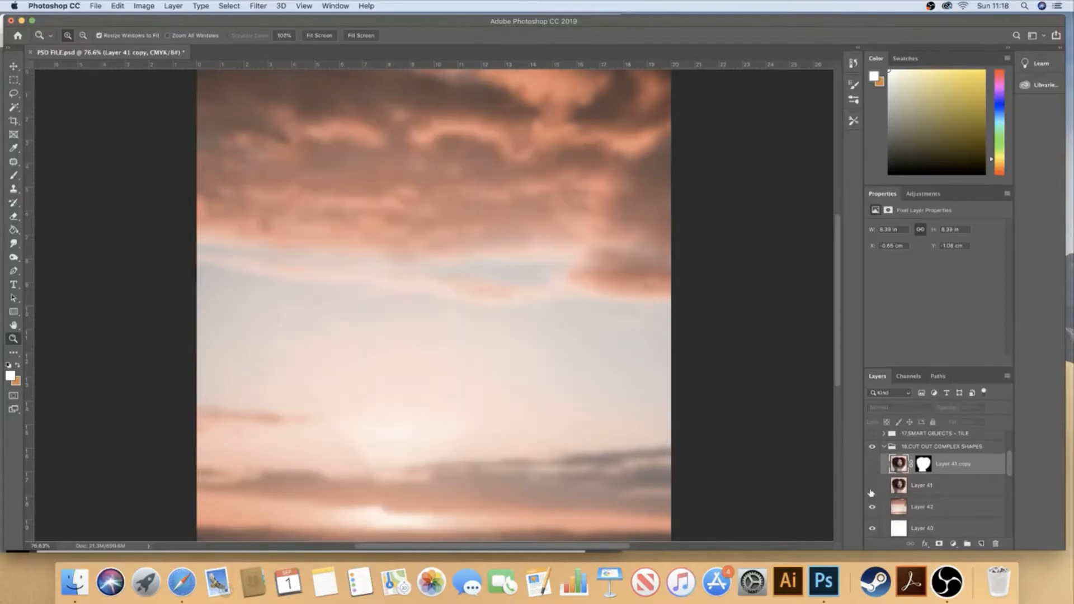
{"action": "left_click", "coordinate": [872, 485]}
Open Layer 41 in the Select and Mask workspace
{"action": "left_click", "coordinate": [918, 490]}
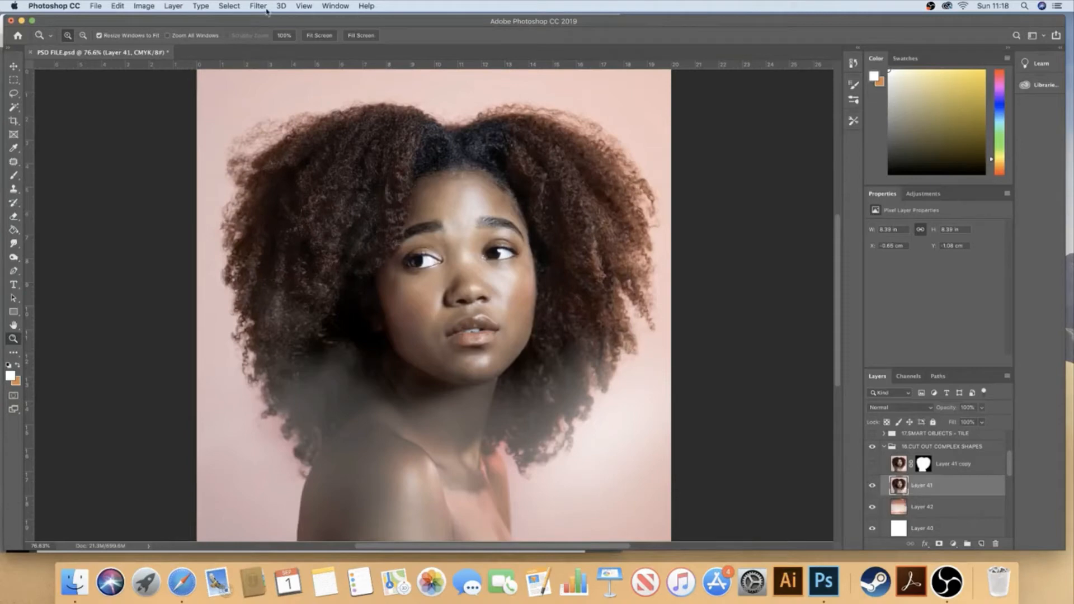
{"action": "left_click", "coordinate": [227, 6]}
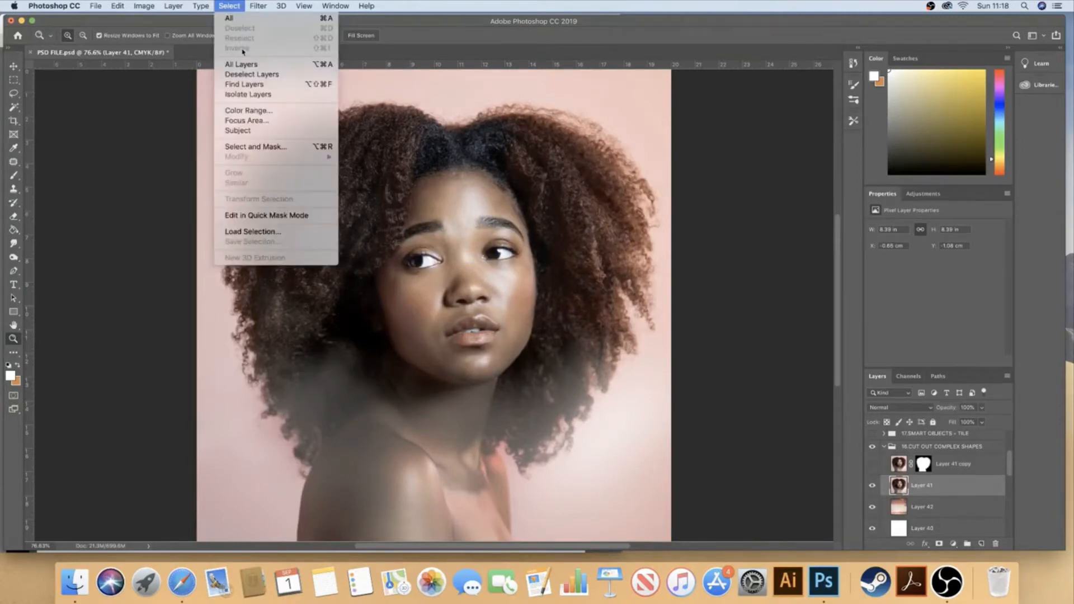
{"action": "left_click", "coordinate": [267, 147]}
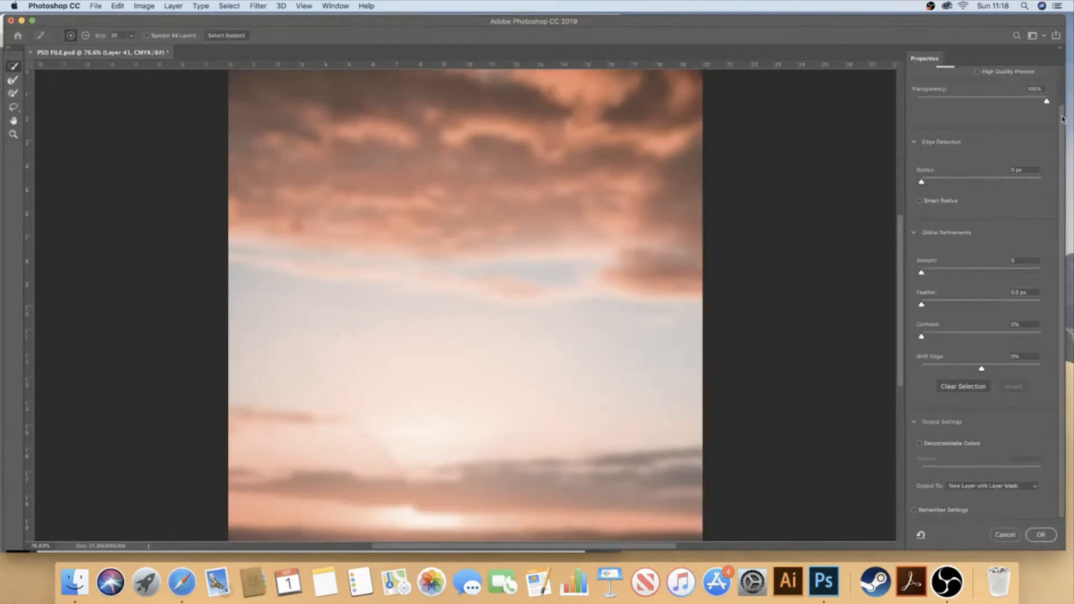
Keep the Onion Skin view mode and set its transparency to 50%
{"action": "left_click_drag", "start_coordinate": [1064, 120], "coordinate": [1049, 81]}
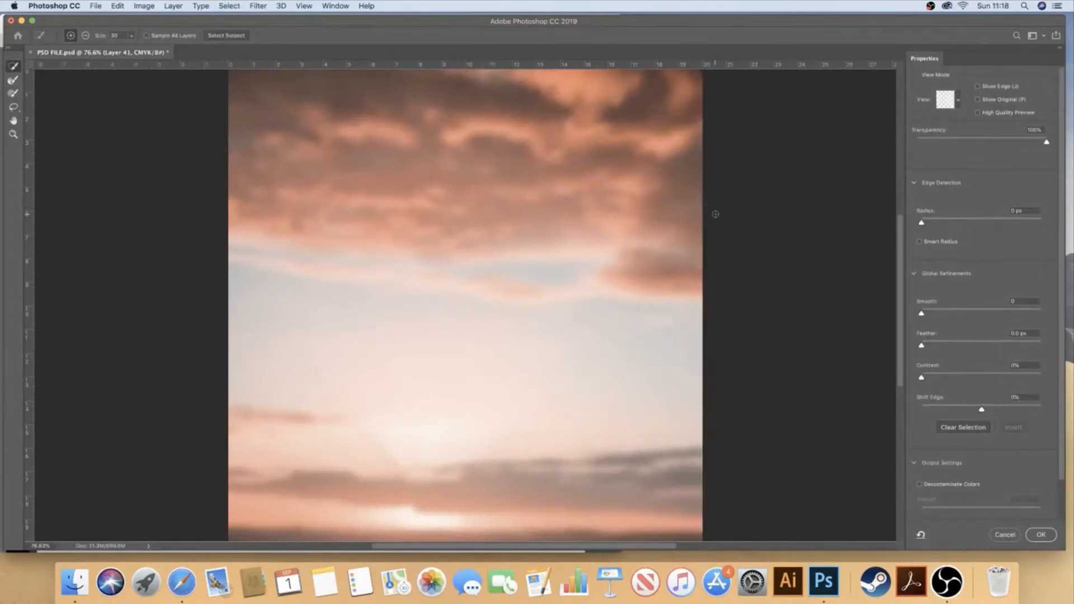
{"action": "left_click", "coordinate": [958, 100]}
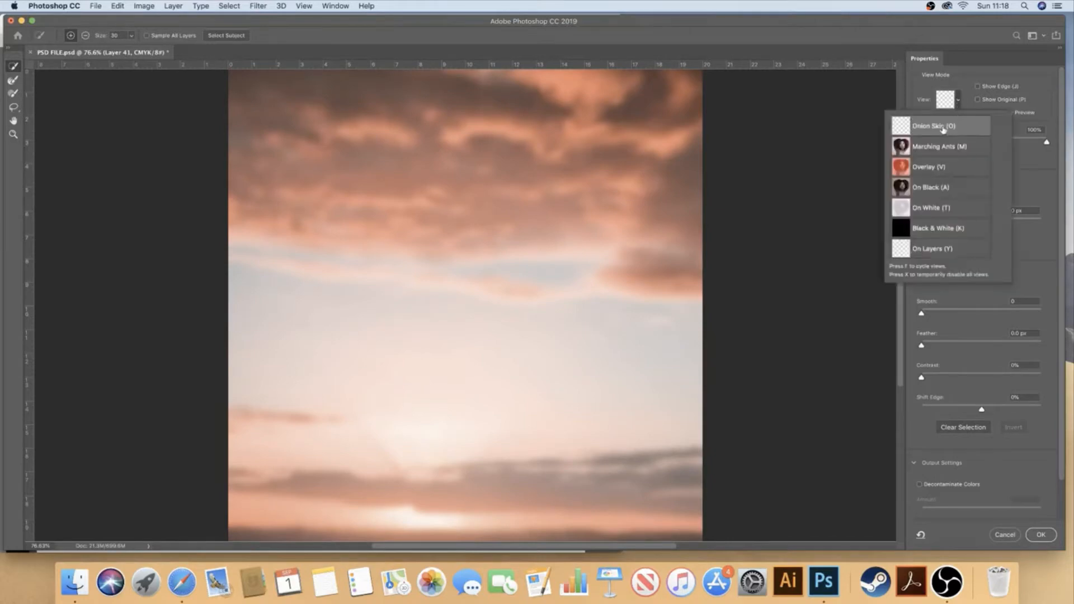
{"action": "left_click", "coordinate": [960, 96]}
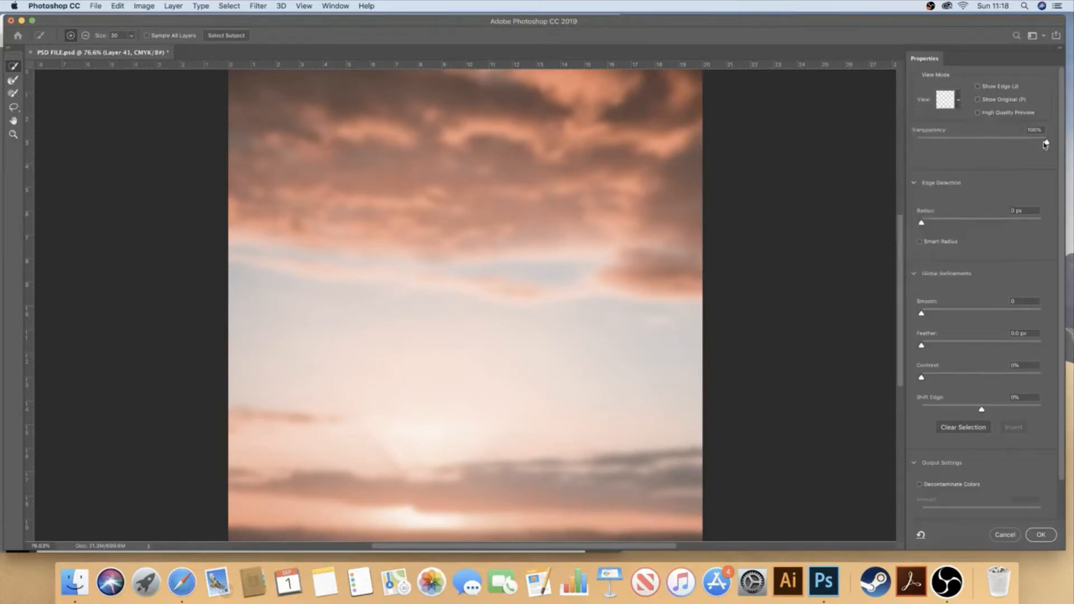
{"action": "left_click_drag", "start_coordinate": [1045, 145], "coordinate": [983, 141]}
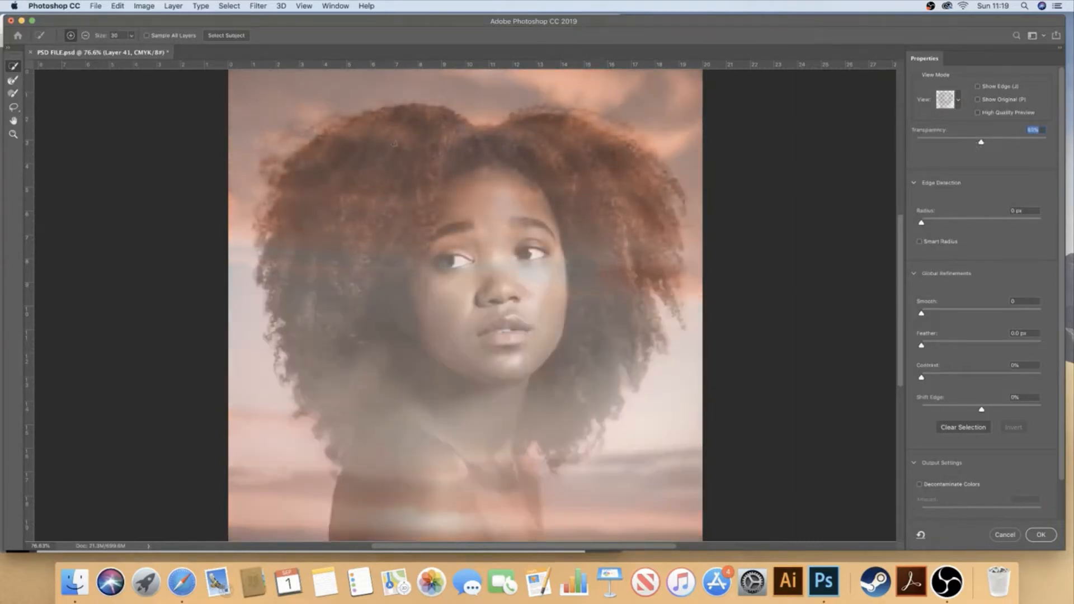
{"action": "mouse_move", "coordinate": [980, 139]}
{"action": "left_mouse_down"}
{"action": "mouse_move", "coordinate": [889, 137]}
{"action": "mouse_move", "coordinate": [1063, 147]}
{"action": "mouse_move", "coordinate": [981, 140]}
{"action": "left_mouse_up"}
Set the Quick Selection brush size to 150 and paint over the woman's face, hair and shoulders to select her
{"action": "left_click", "coordinate": [131, 36]}
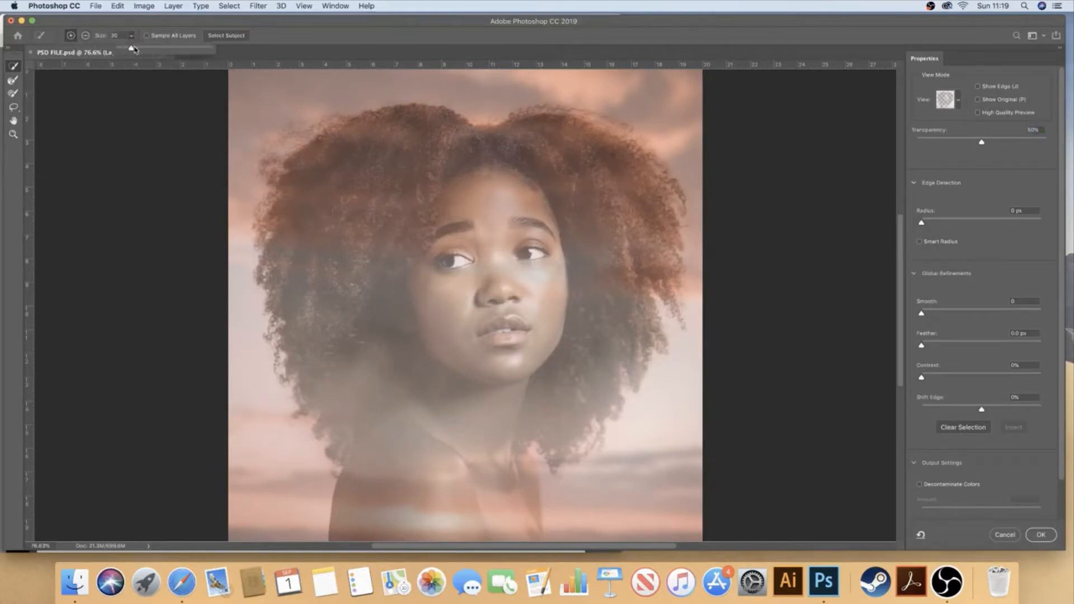
{"action": "left_click_drag", "start_coordinate": [134, 49], "coordinate": [163, 53]}
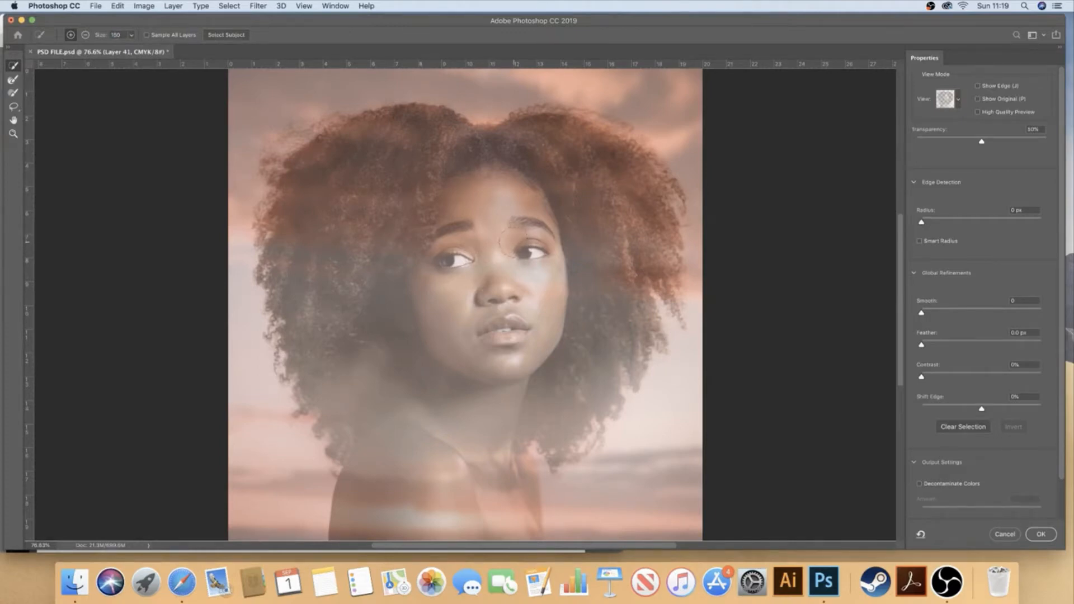
{"action": "left_click", "coordinate": [524, 250]}
{"action": "mouse_move", "coordinate": [507, 229]}
{"action": "left_mouse_down"}
{"action": "mouse_move", "coordinate": [454, 208]}
{"action": "mouse_move", "coordinate": [448, 279]}
{"action": "mouse_move", "coordinate": [481, 330]}
{"action": "mouse_move", "coordinate": [492, 403]}
{"action": "left_mouse_up"}
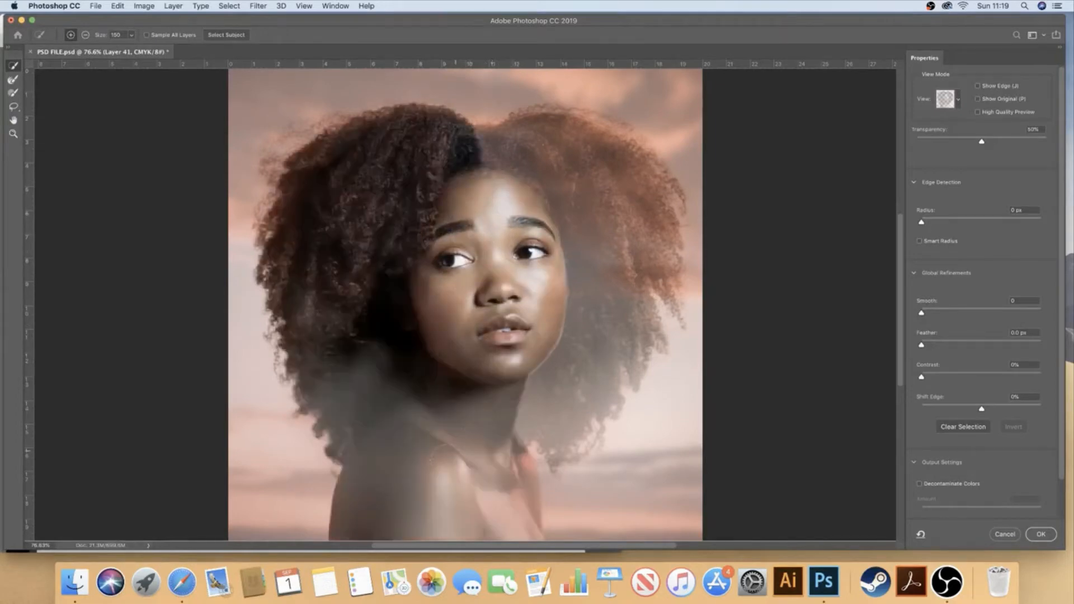
{"action": "mouse_move", "coordinate": [487, 134]}
{"action": "left_mouse_down"}
{"action": "mouse_move", "coordinate": [571, 174]}
{"action": "mouse_move", "coordinate": [599, 219]}
{"action": "left_mouse_up"}
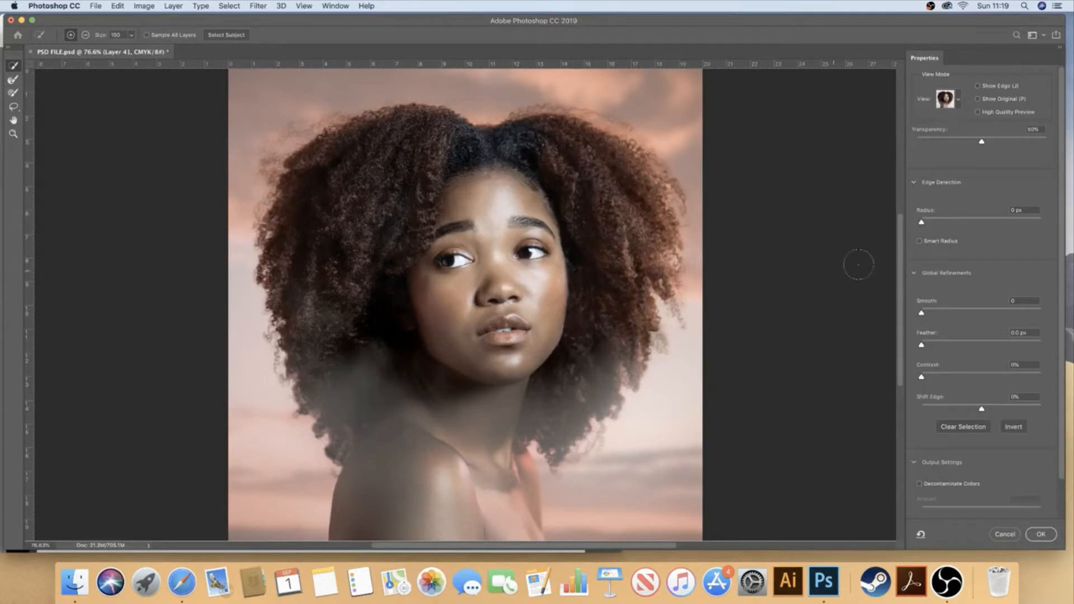
Set the transparency to 49% and check the selection in Black & White view before returning to Onion Skin
{"action": "left_click", "coordinate": [985, 142]}
{"action": "mouse_move", "coordinate": [984, 142]}
{"action": "left_mouse_down"}
{"action": "mouse_move", "coordinate": [904, 145]}
{"action": "mouse_move", "coordinate": [978, 148]}
{"action": "left_mouse_up"}
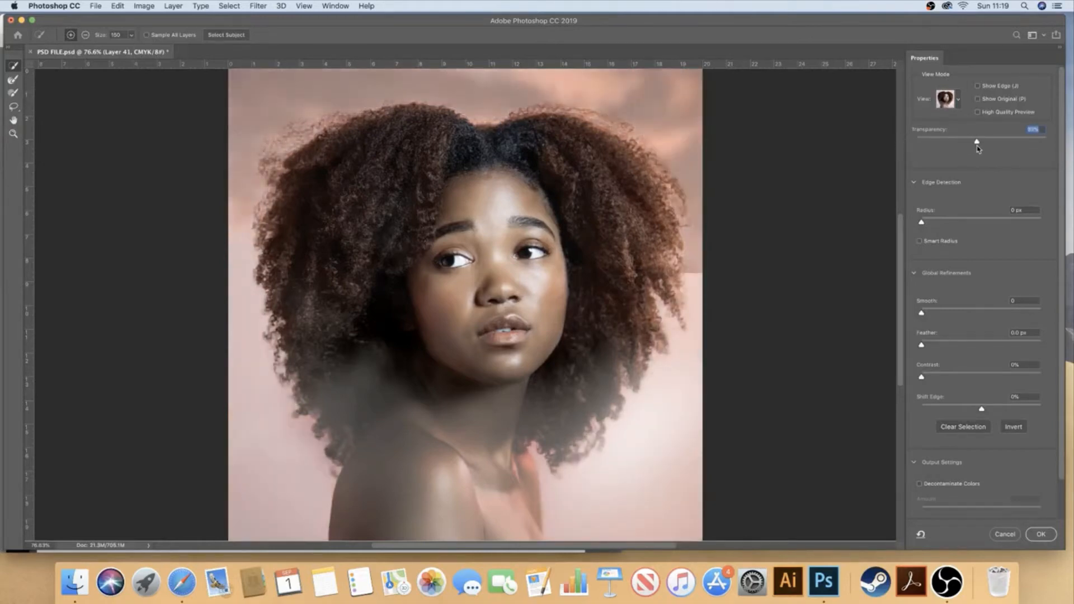
{"action": "left_click", "coordinate": [959, 99]}
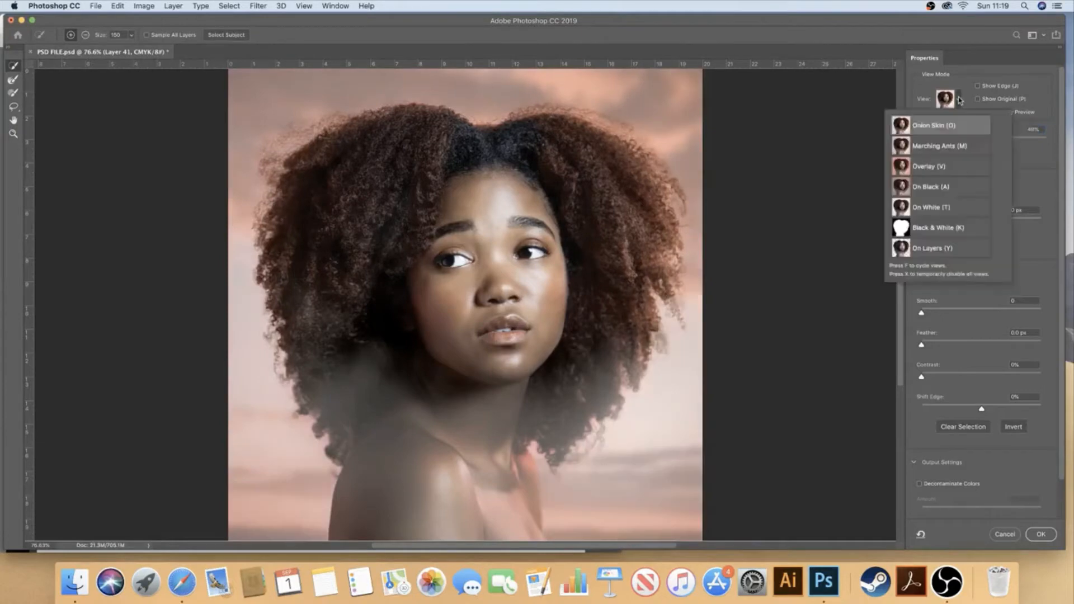
{"action": "left_click", "coordinate": [945, 230]}
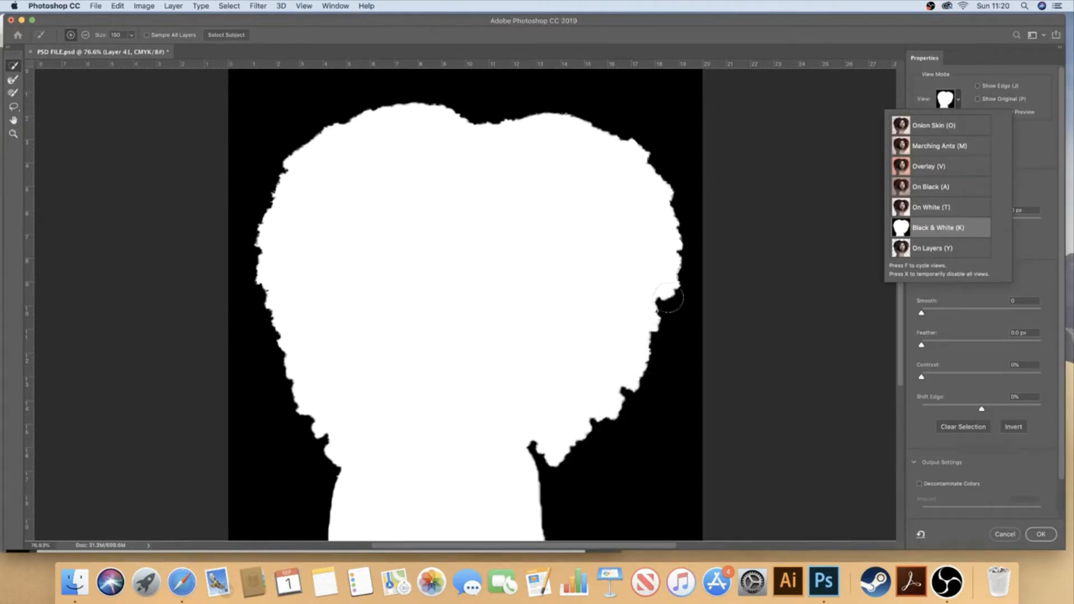
{"action": "left_click", "coordinate": [940, 124]}
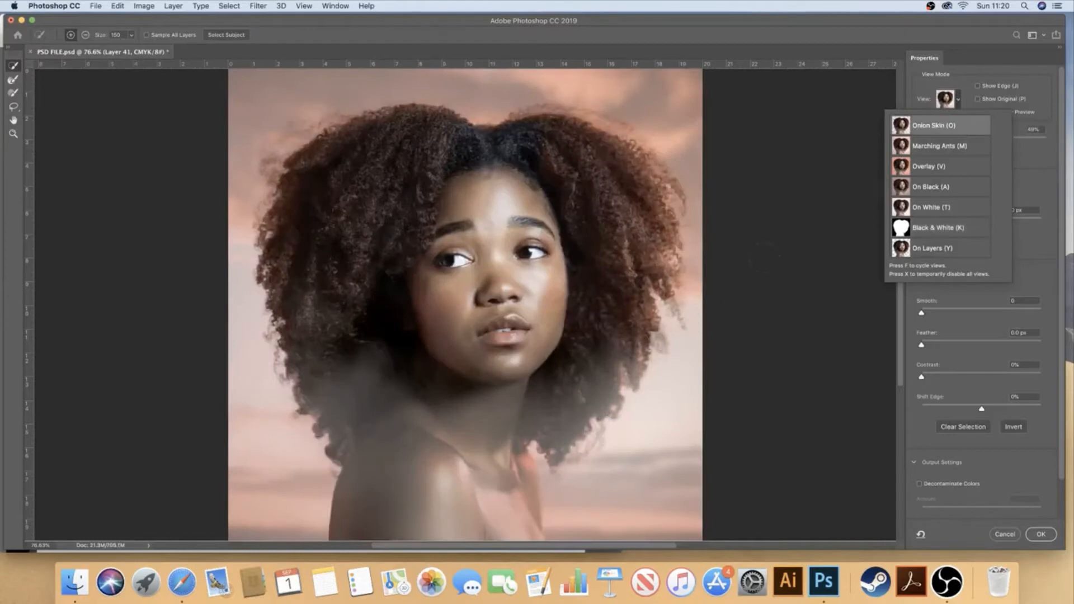
{"action": "left_click", "coordinate": [968, 90]}
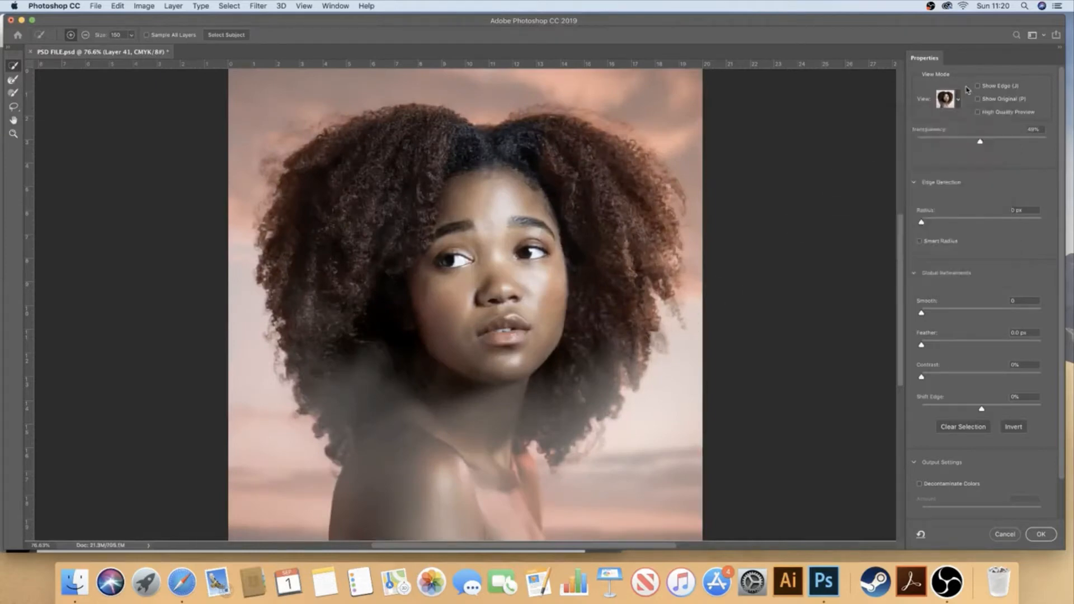
Enable Smart Radius and set the edge detection radius to 250 px
{"action": "left_click", "coordinate": [919, 242]}
{"action": "left_click", "coordinate": [923, 223]}
{"action": "left_click_drag", "start_coordinate": [924, 226], "coordinate": [1046, 232]}
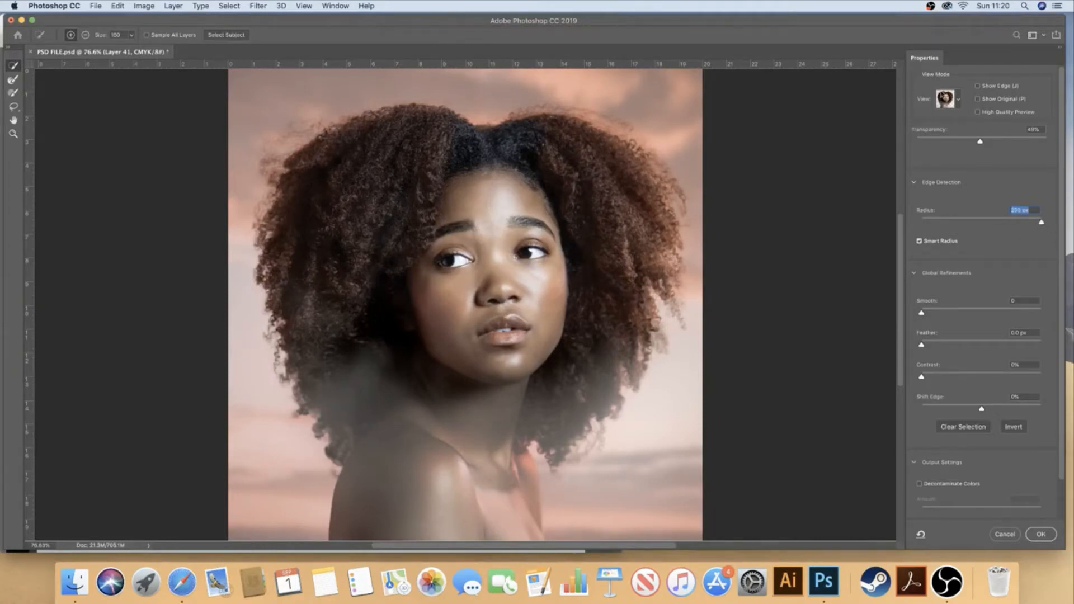
Compare the hair edges with and without the radius change in Black & White view, and return to Onion Skin
{"action": "left_click", "coordinate": [959, 101]}
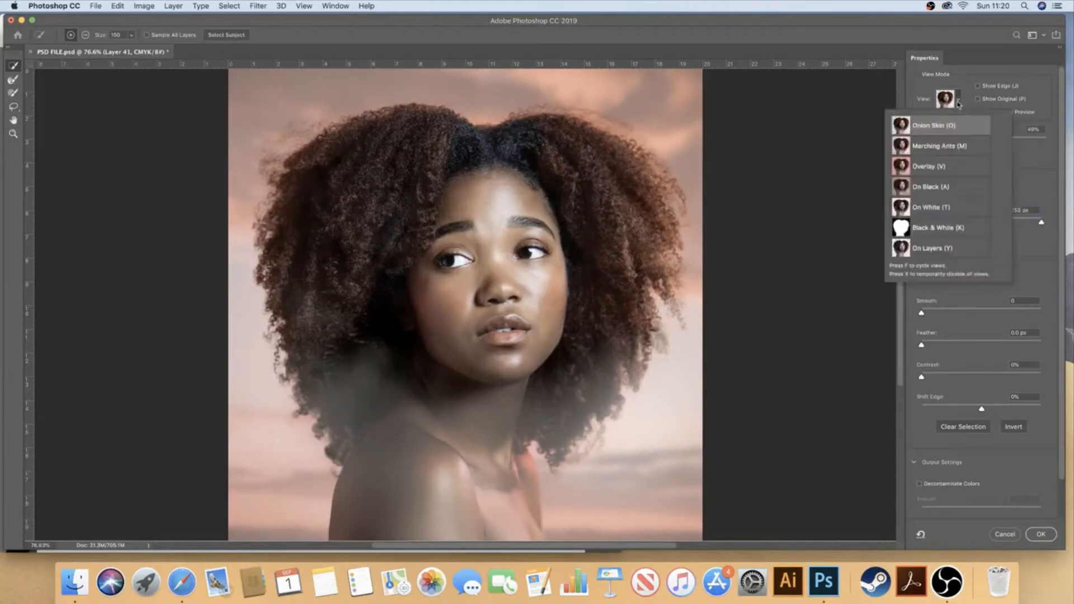
{"action": "left_click", "coordinate": [930, 226]}
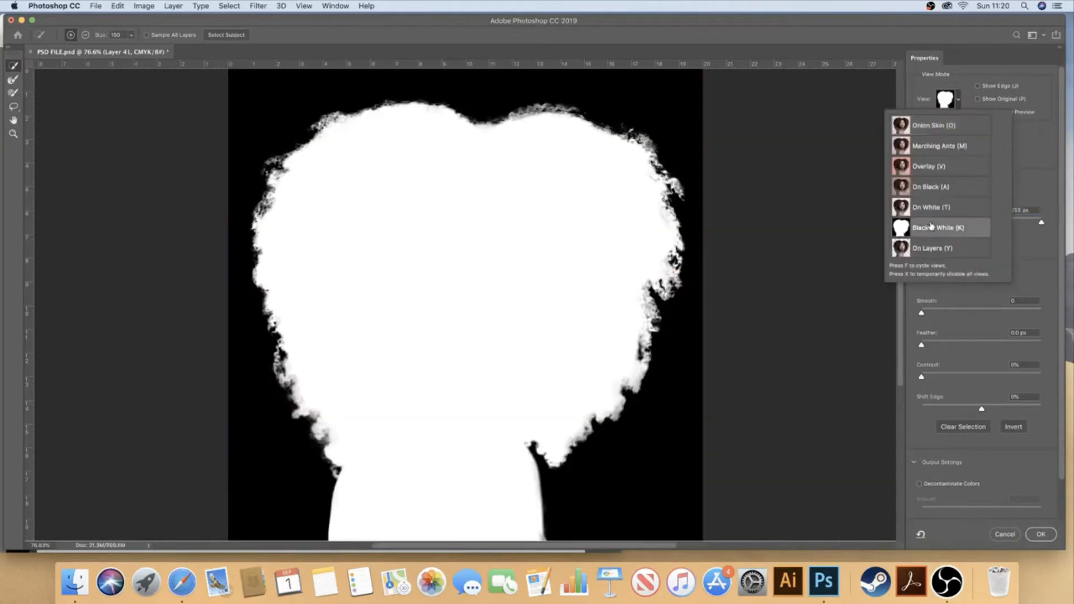
{"action": "left_click", "coordinate": [946, 86]}
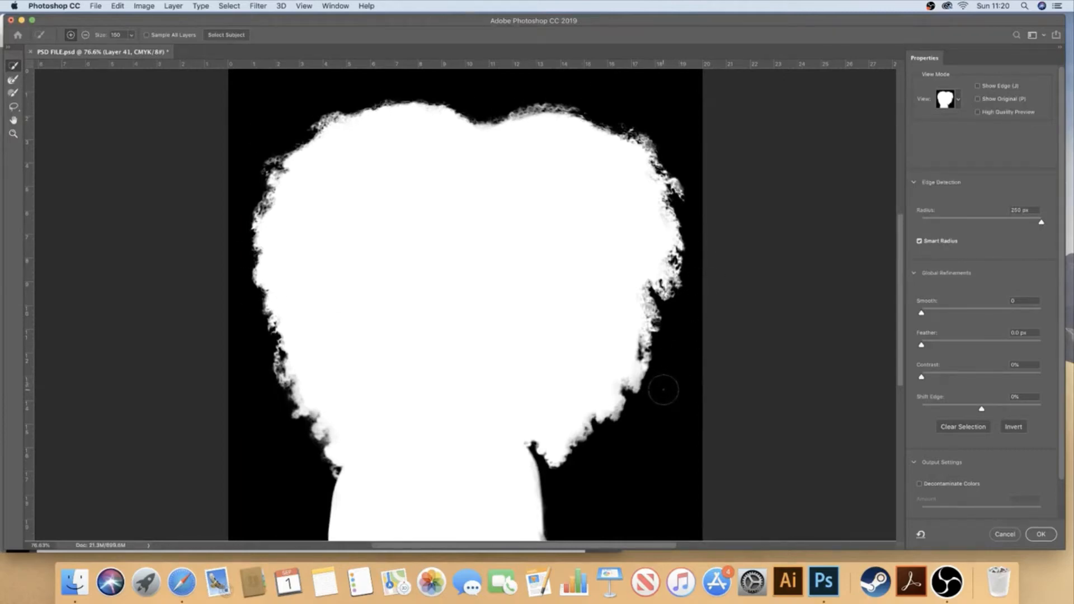
{"action": "key", "text": "super+z"}
{"action": "key", "text": "super+shift+z"}
{"action": "key", "text": "super+z"}
{"action": "key", "text": "super+shift+z"}
{"action": "key", "text": "super+z"}
{"action": "key", "text": "super+shift+z"}
{"action": "key", "text": "super+z"}
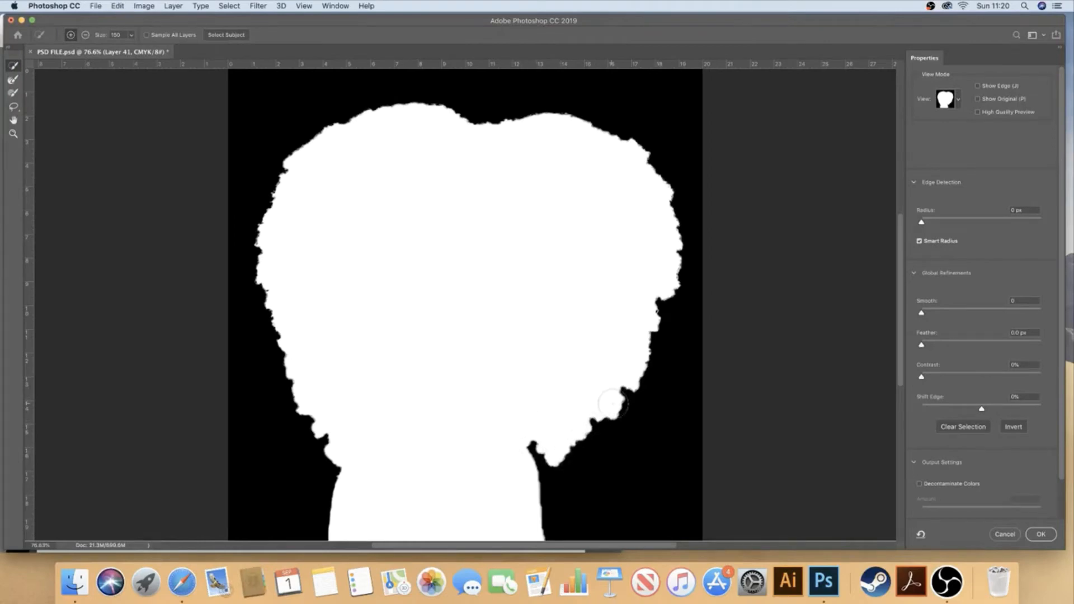
{"action": "key", "text": "super+shift+z"}
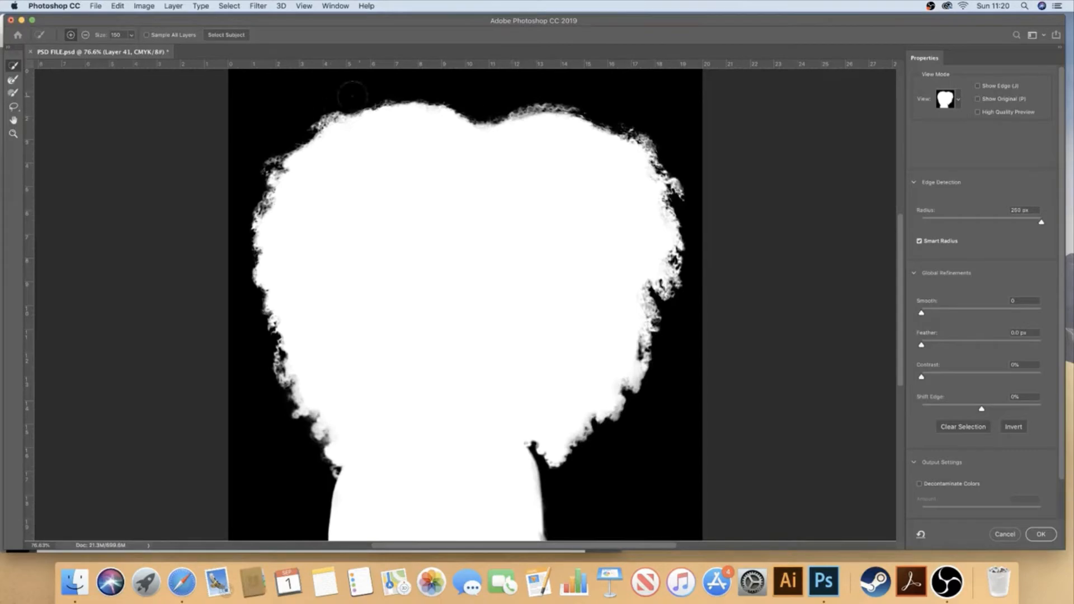
{"action": "left_click", "coordinate": [955, 116]}
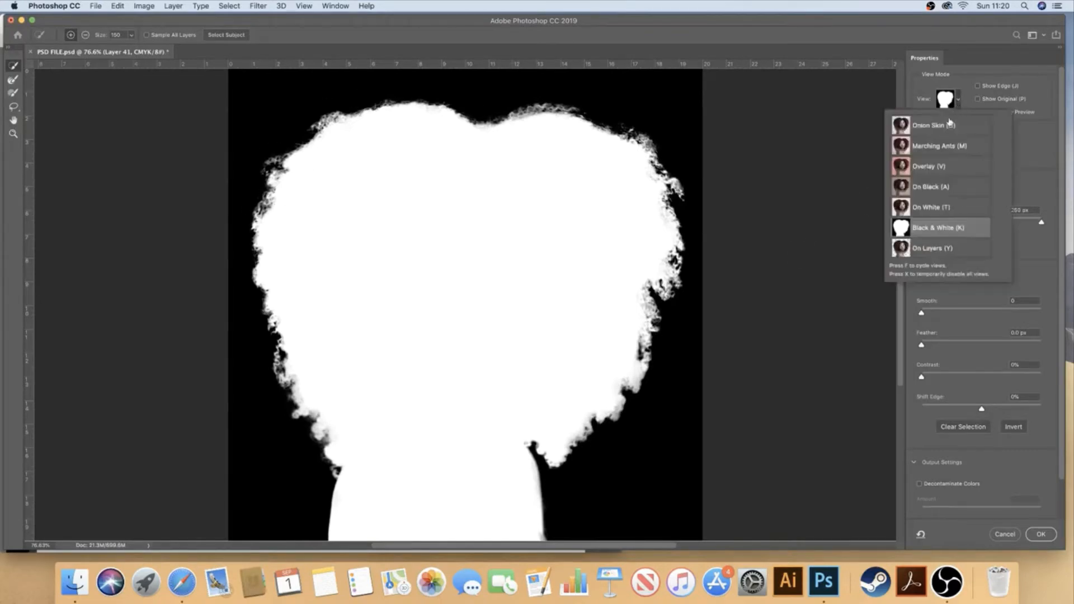
{"action": "left_click", "coordinate": [1041, 179]}
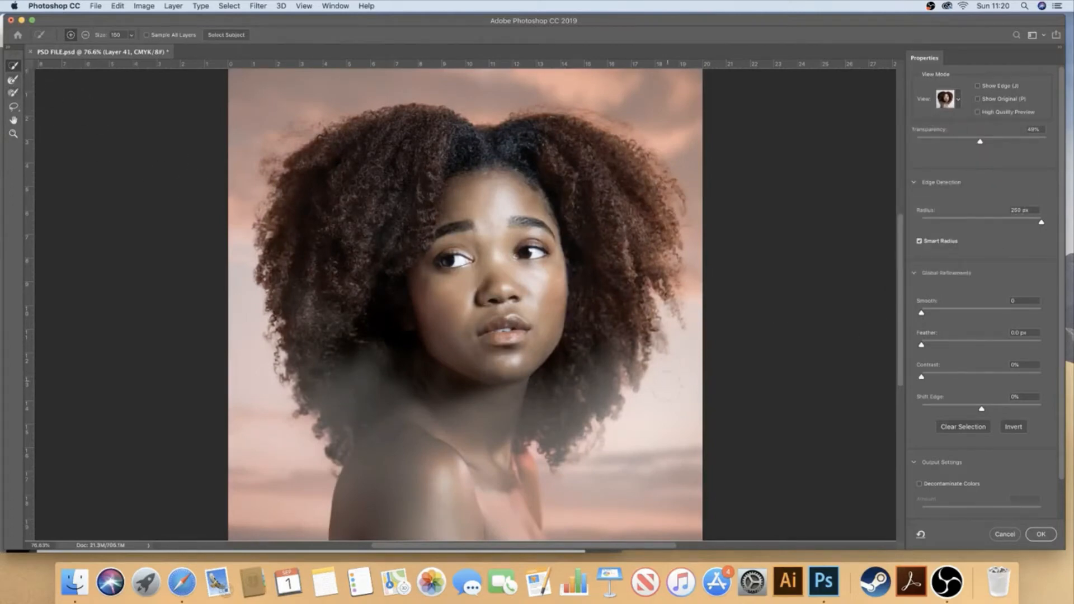
Examine the refined hair strands along the outer edge beside the woman's face up close
{"action": "key", "text": "z"}
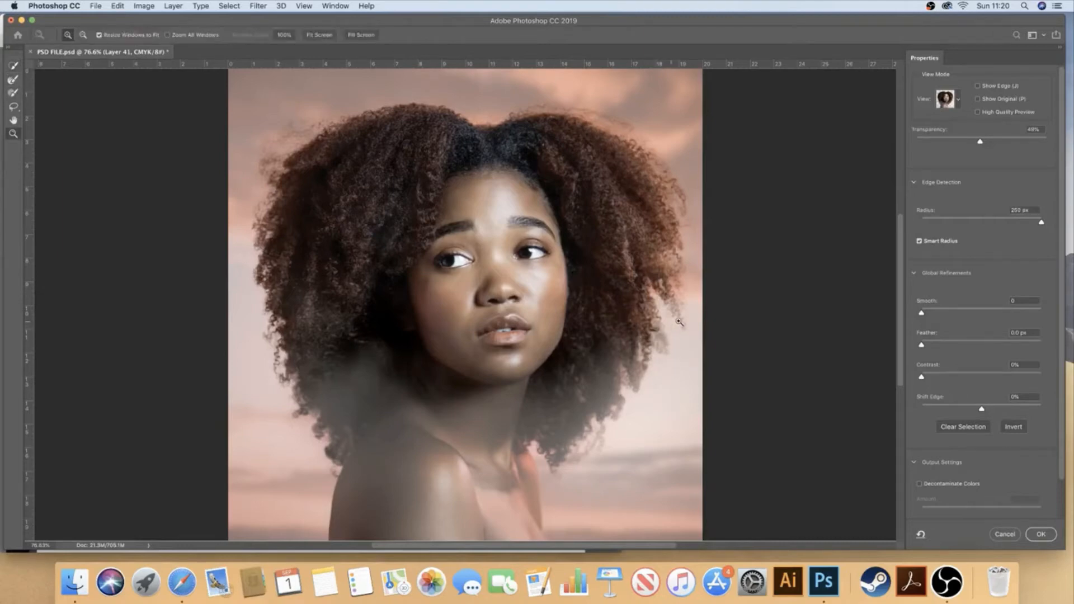
{"action": "left_click", "coordinate": [674, 322]}
{"action": "left_click", "coordinate": [679, 315]}
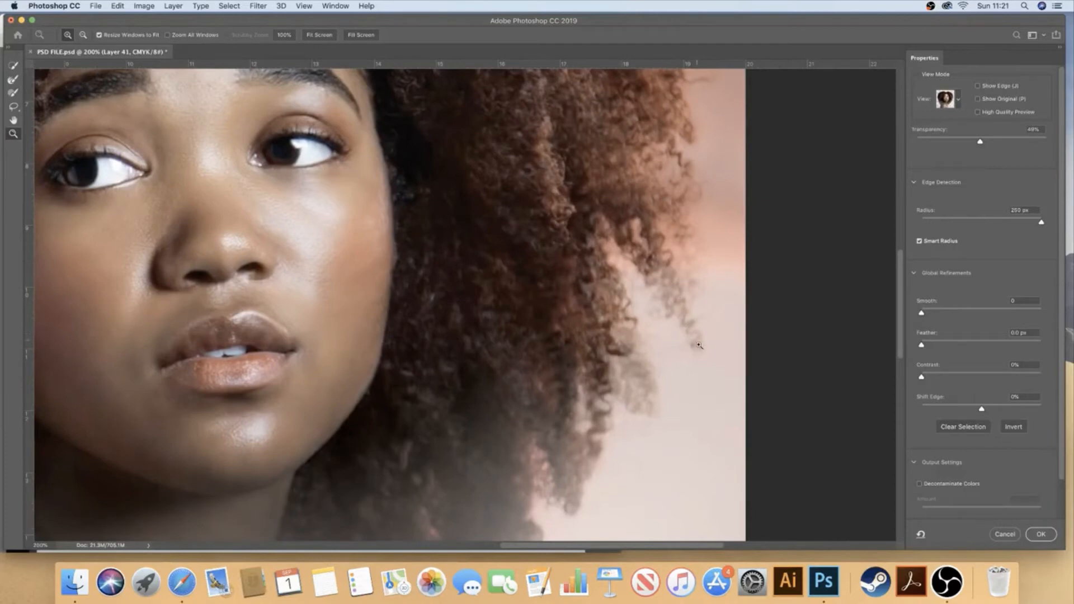
{"action": "key", "text": "alt"}
{"action": "left_click", "coordinate": [616, 358], "text": "alt"}
{"action": "left_click", "coordinate": [601, 351], "text": "alt"}
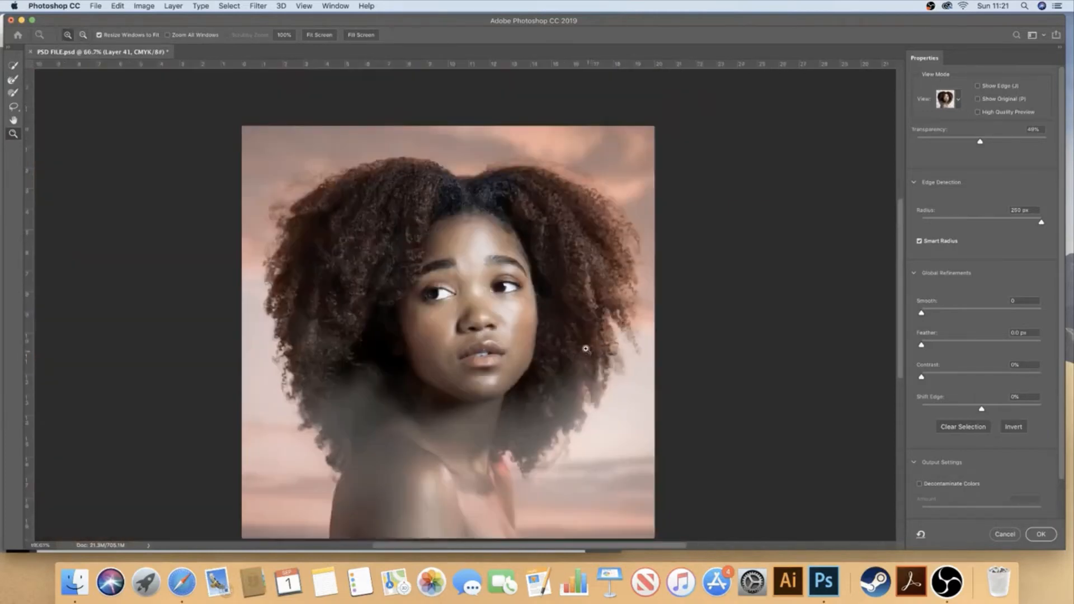
{"action": "left_click", "coordinate": [604, 336]}
{"action": "left_click_drag", "start_coordinate": [595, 343], "coordinate": [642, 319]}
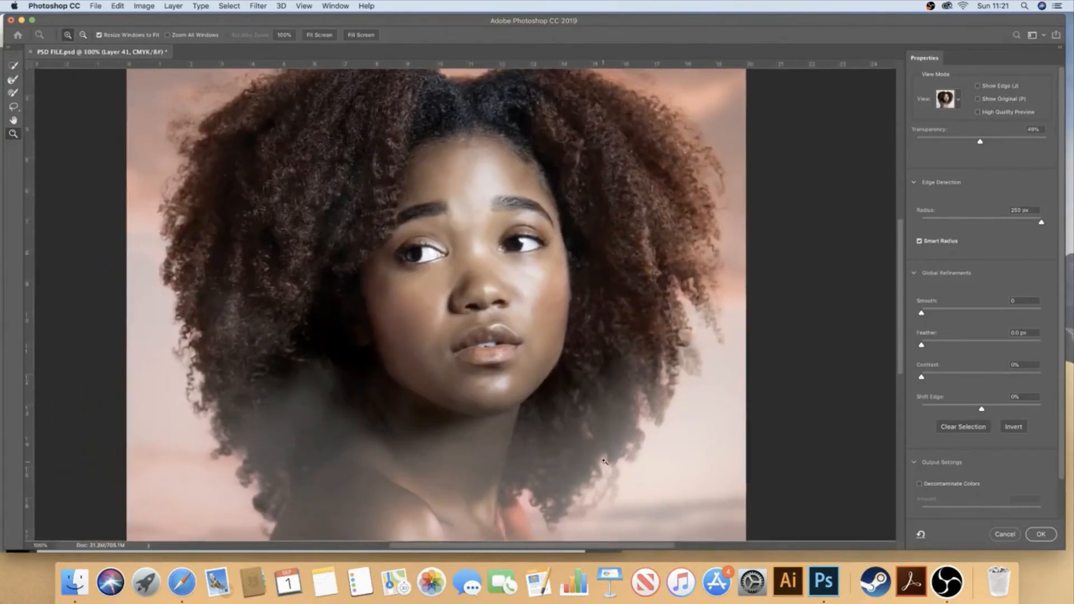
Refine the hair outline with the Refine Edge Brush, brushing over the outer curls to clean up the leftover background
{"action": "left_click", "coordinate": [14, 81]}
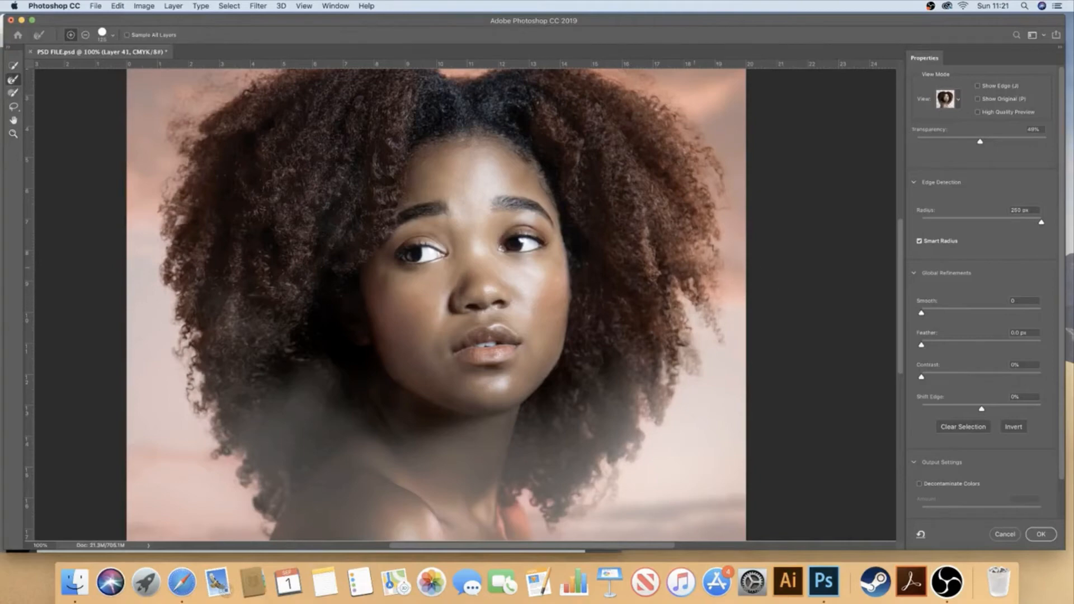
{"action": "left_click_drag", "start_coordinate": [694, 293], "coordinate": [712, 322]}
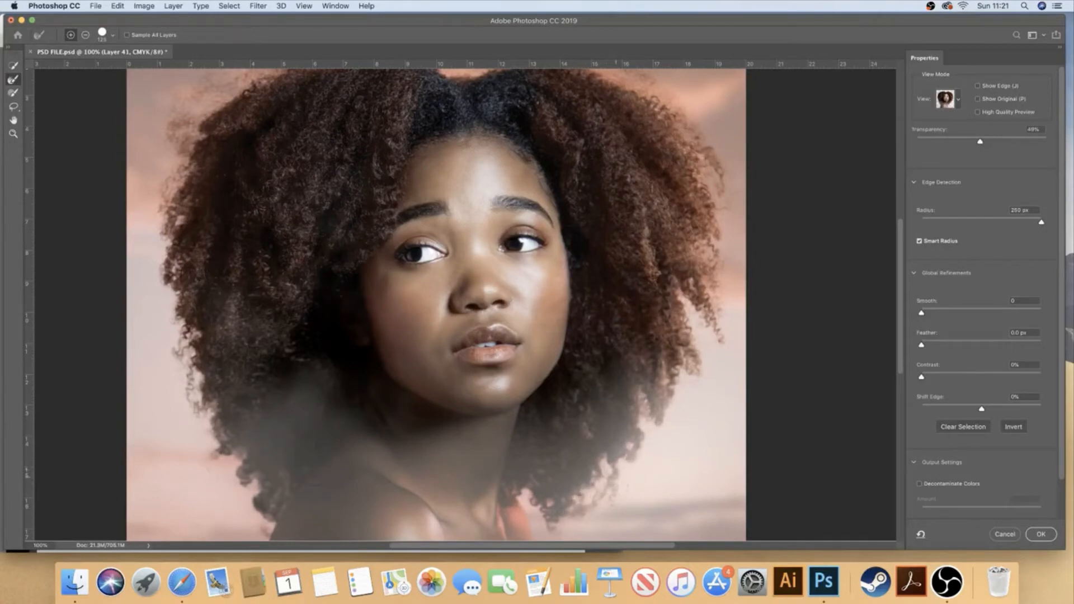
{"action": "scroll", "coordinate": [556, 472], "scroll_direction": "down", "scroll_amount": 3}
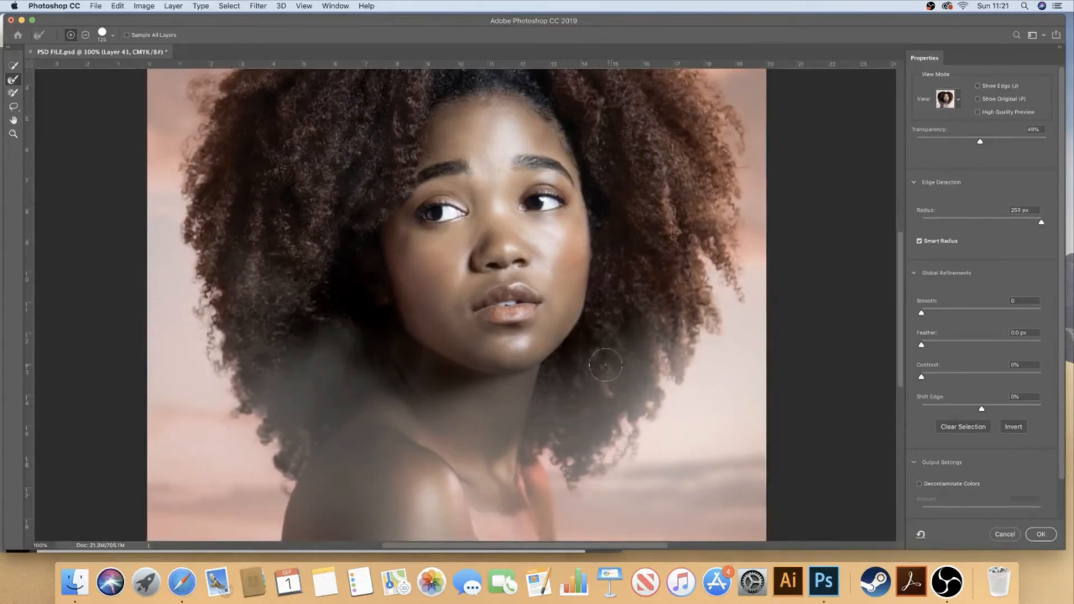
{"action": "left_click_drag", "start_coordinate": [503, 292], "coordinate": [521, 324]}
{"action": "key", "text": "super+r"}
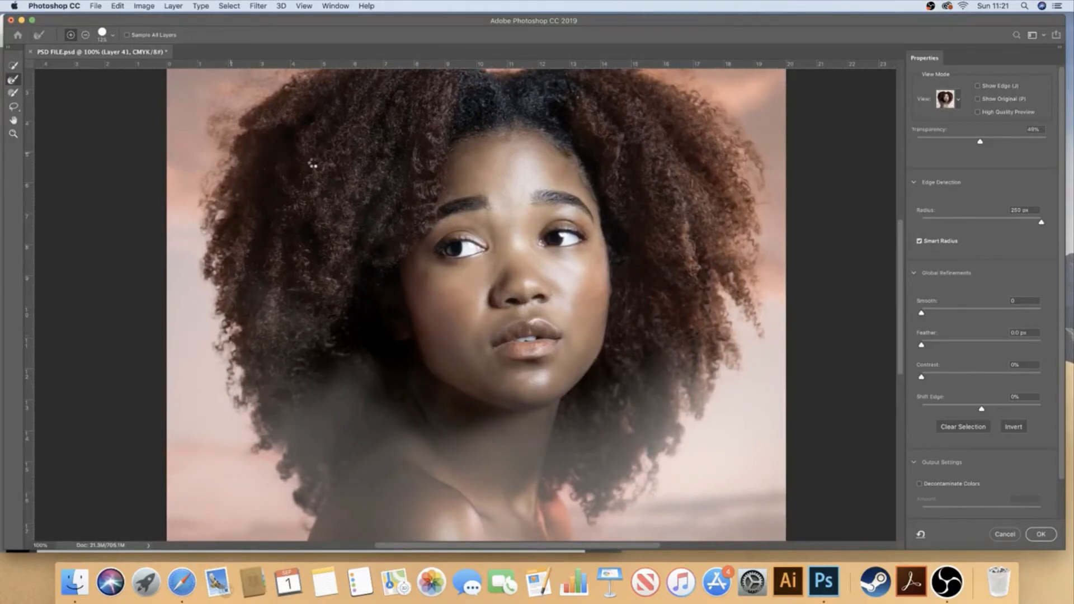
{"action": "left_click_drag", "start_coordinate": [317, 182], "coordinate": [328, 302]}
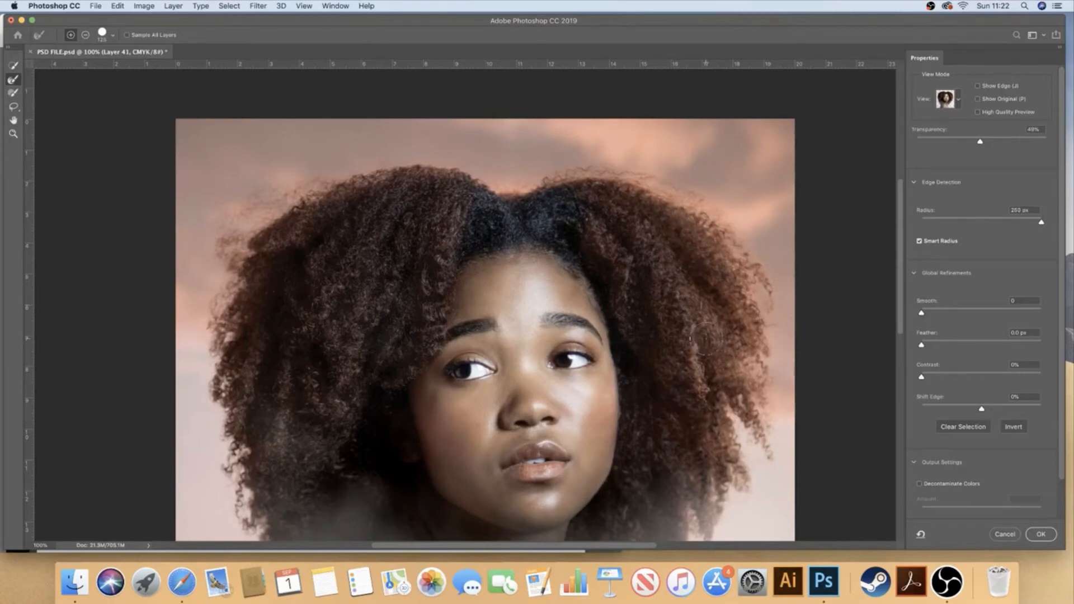
{"action": "left_click_drag", "start_coordinate": [696, 305], "coordinate": [668, 201]}
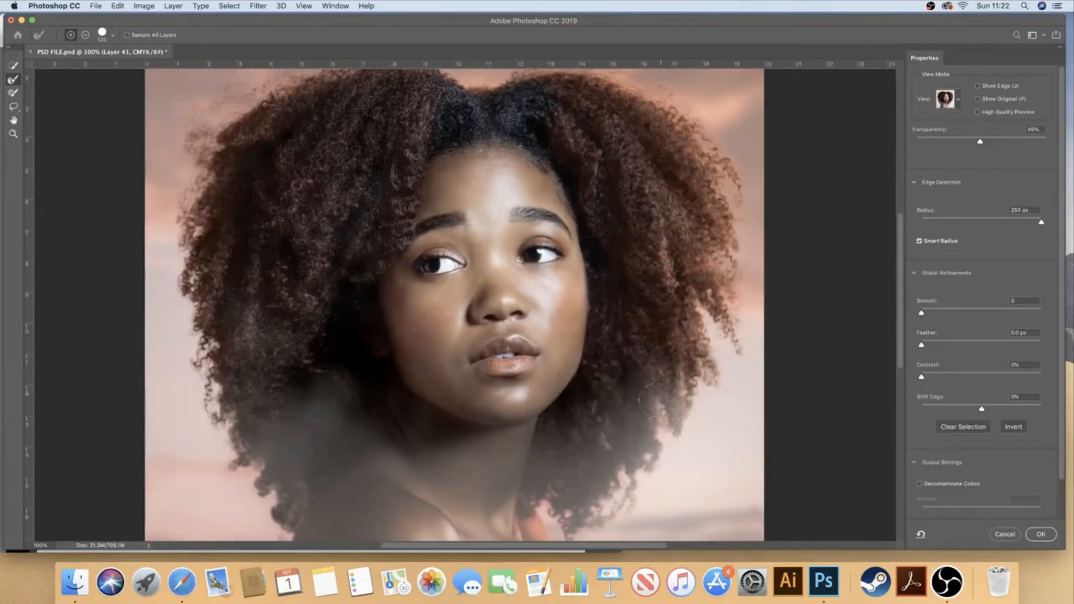
{"action": "left_click_drag", "start_coordinate": [613, 423], "coordinate": [621, 361]}
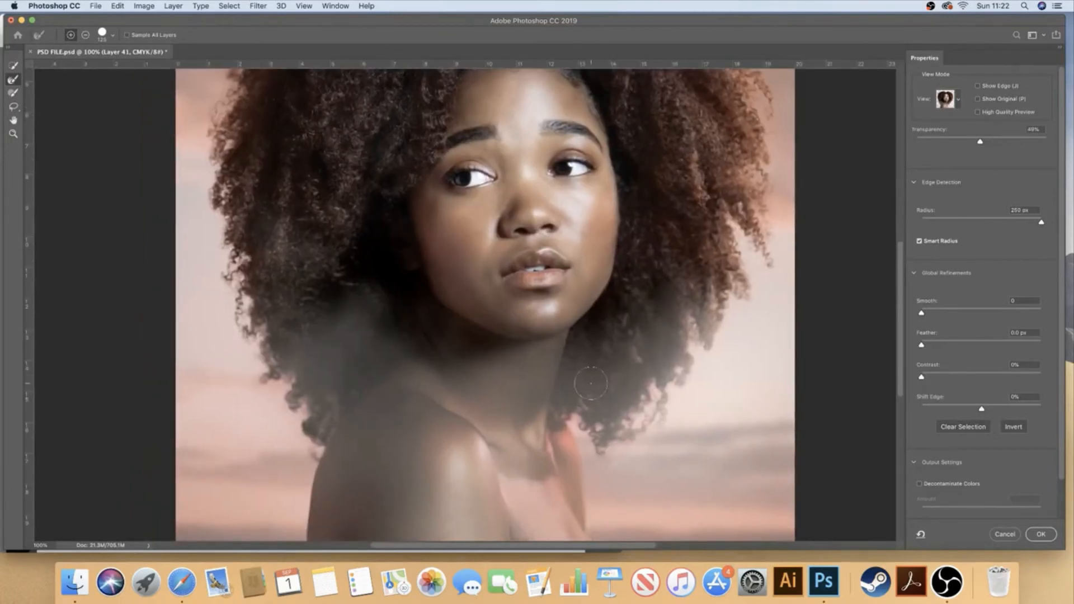
{"action": "scroll", "coordinate": [591, 383], "scroll_direction": "down", "scroll_amount": 2}
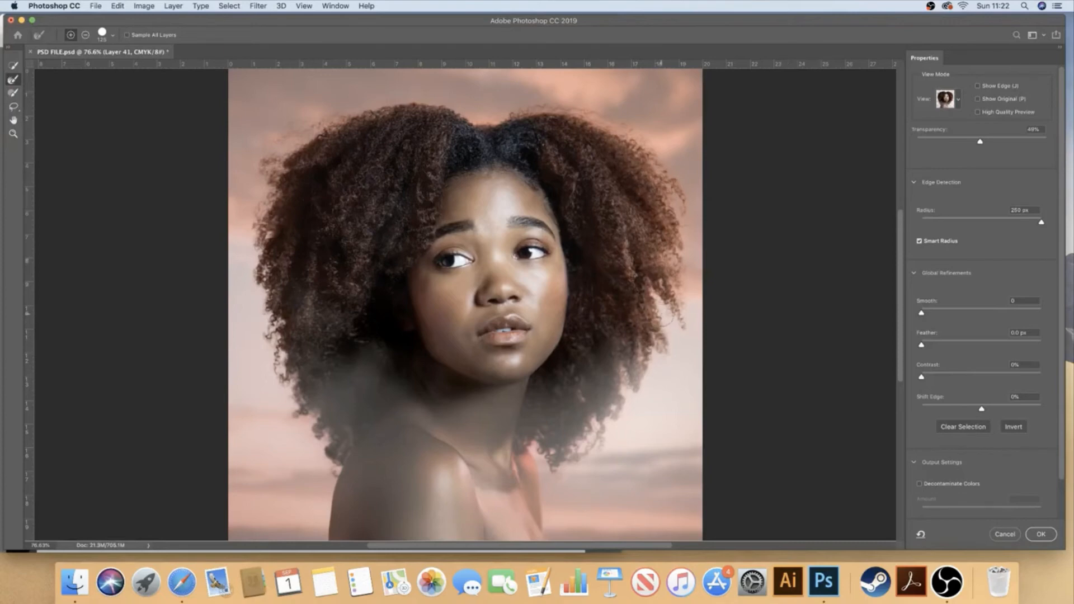
Inspect the brushed hair edges by alternating between Black & White and Onion Skin, finishing in Black & White view
{"action": "left_click", "coordinate": [957, 103]}
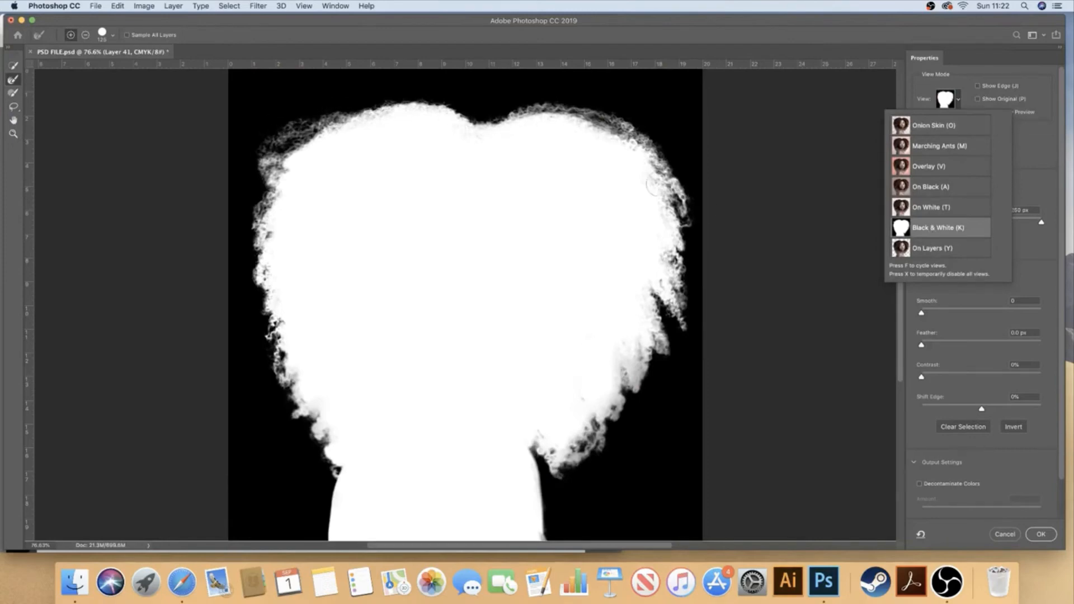
{"action": "left_click", "coordinate": [954, 123]}
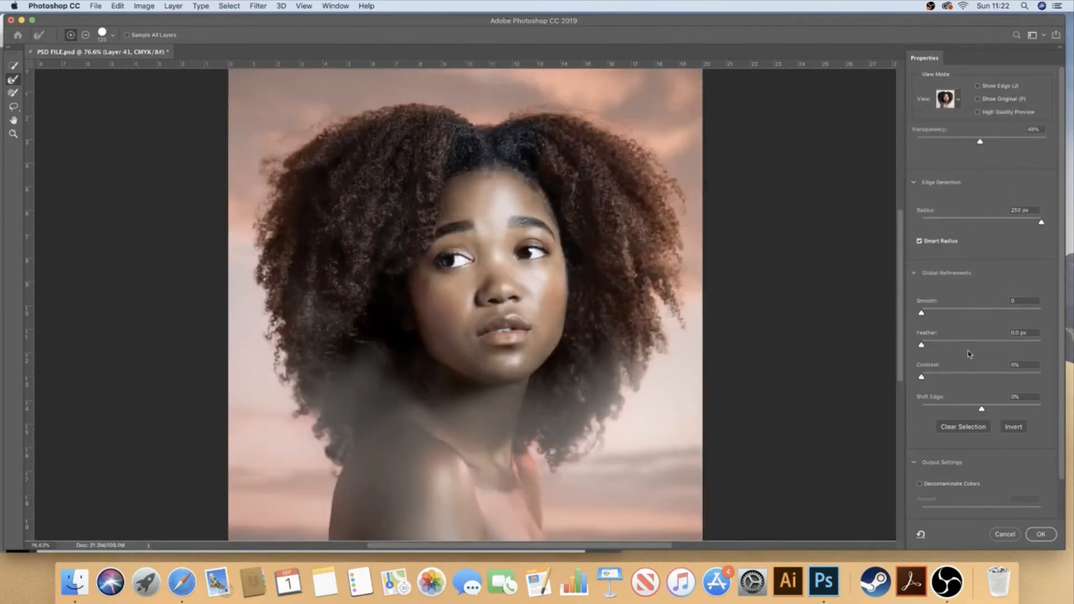
{"action": "left_click", "coordinate": [960, 103]}
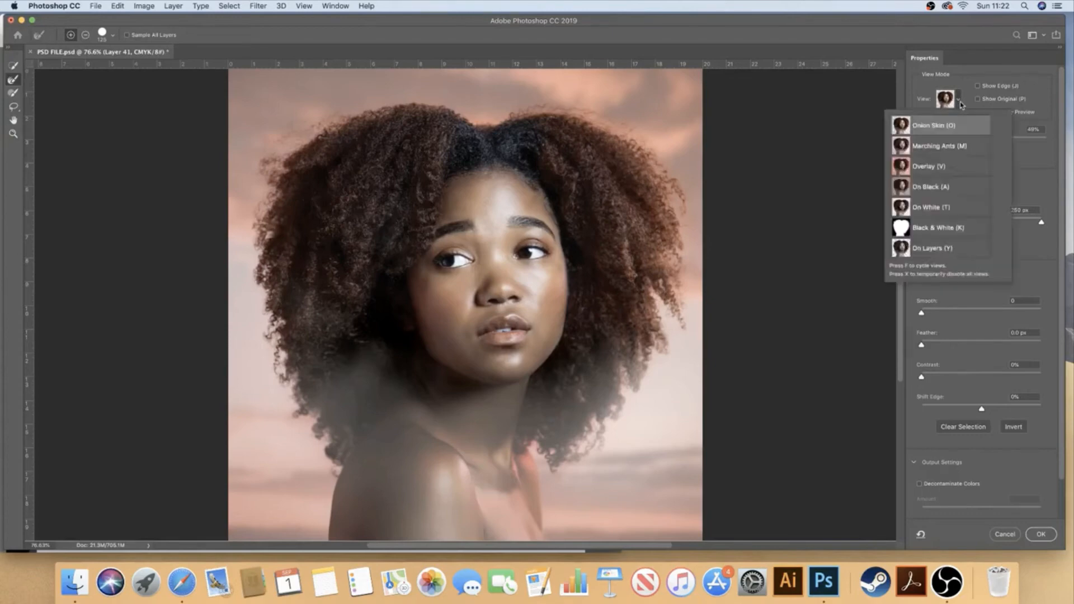
{"action": "left_click", "coordinate": [933, 229]}
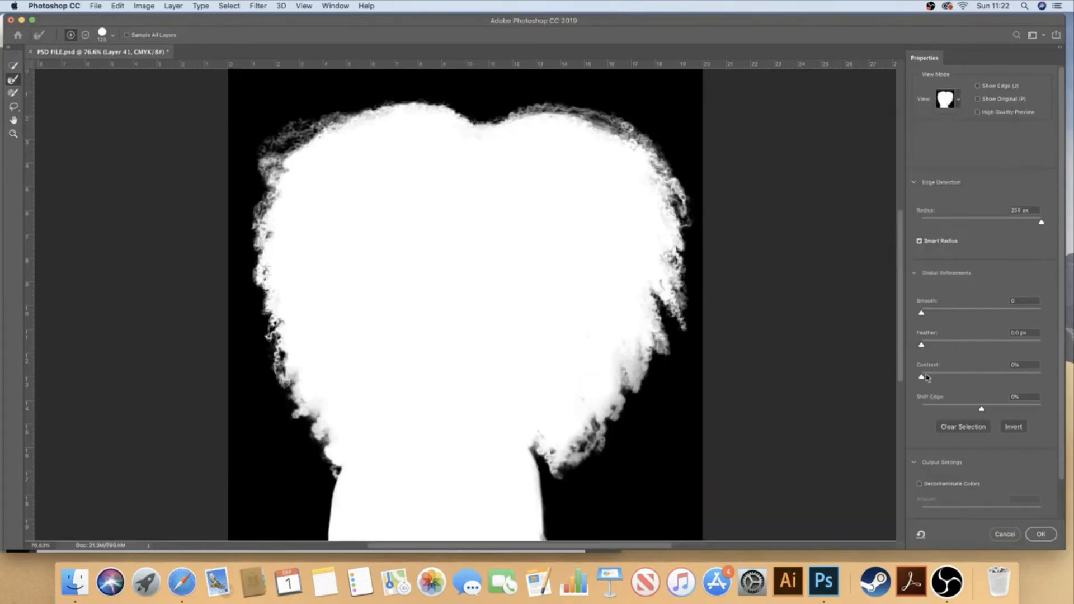
Try a stronger feather on the mask edge, reset it to zero, and settle on a feather of 2.7 px
{"action": "mouse_move", "coordinate": [923, 379]}
{"action": "left_mouse_down"}
{"action": "mouse_move", "coordinate": [1038, 373]}
{"action": "mouse_move", "coordinate": [911, 383]}
{"action": "left_mouse_up"}
{"action": "left_click_drag", "start_coordinate": [922, 348], "coordinate": [956, 347]}
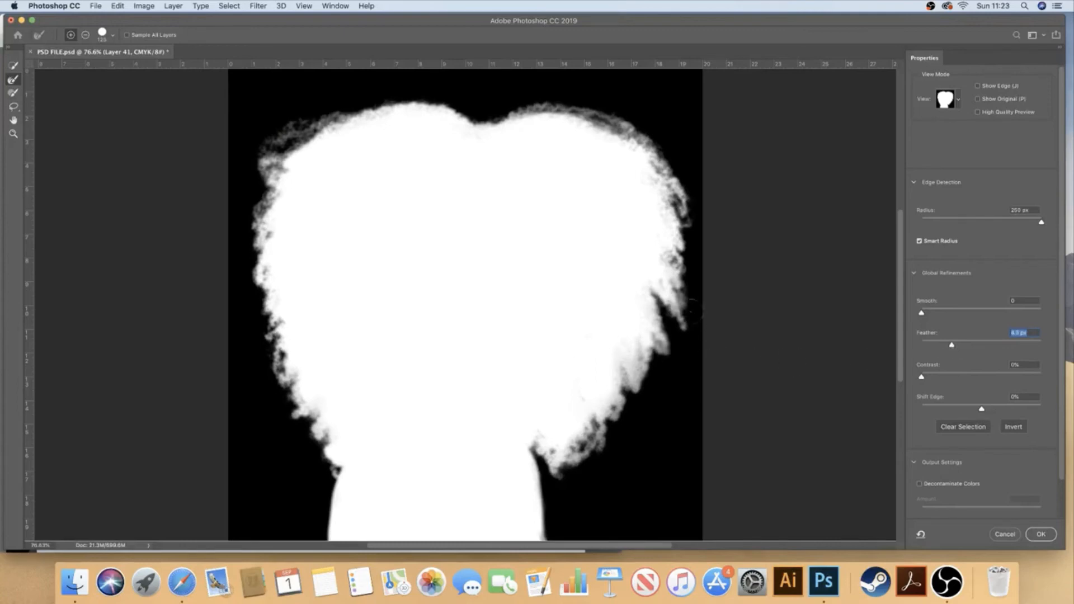
{"action": "left_click_drag", "start_coordinate": [953, 345], "coordinate": [921, 346]}
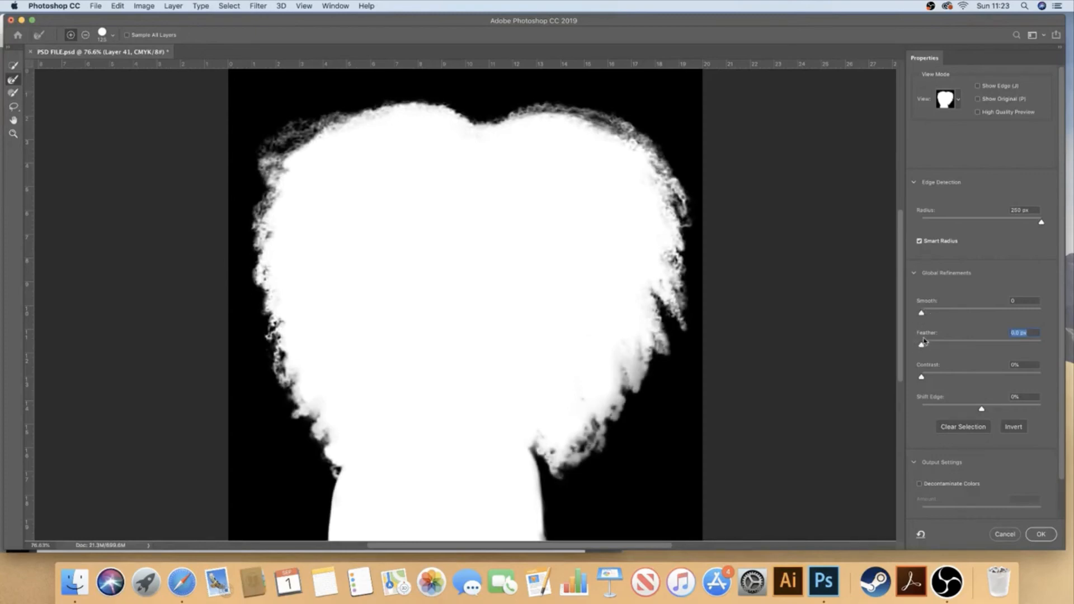
{"action": "left_click_drag", "start_coordinate": [923, 347], "coordinate": [931, 347]}
{"action": "left_click_drag", "start_coordinate": [933, 348], "coordinate": [939, 348]}
Set the output to New Layer with Layer Mask and apply the Select and Mask refinements
{"action": "scroll", "coordinate": [1062, 295], "scroll_direction": "down", "scroll_amount": 1}
{"action": "scroll", "coordinate": [1062, 295], "scroll_direction": "down", "scroll_amount": 3}
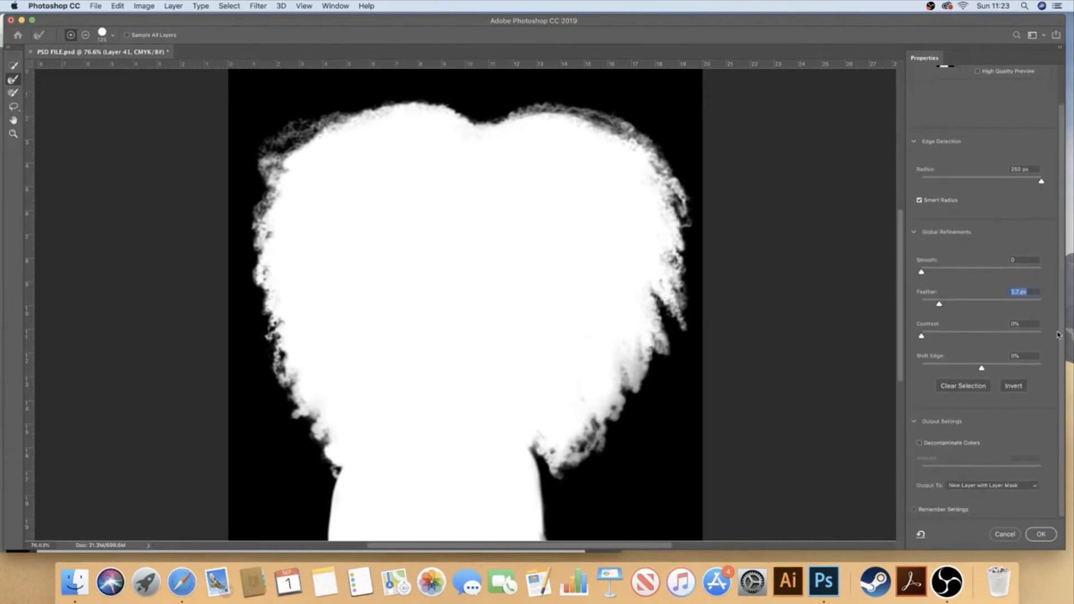
{"action": "scroll", "coordinate": [1058, 302], "scroll_direction": "up", "scroll_amount": 3}
{"action": "scroll", "coordinate": [1059, 309], "scroll_direction": "down", "scroll_amount": 1}
{"action": "scroll", "coordinate": [1058, 308], "scroll_direction": "down", "scroll_amount": 3}
{"action": "left_click", "coordinate": [989, 486]}
{"action": "left_click", "coordinate": [934, 489]}
{"action": "left_click", "coordinate": [980, 486]}
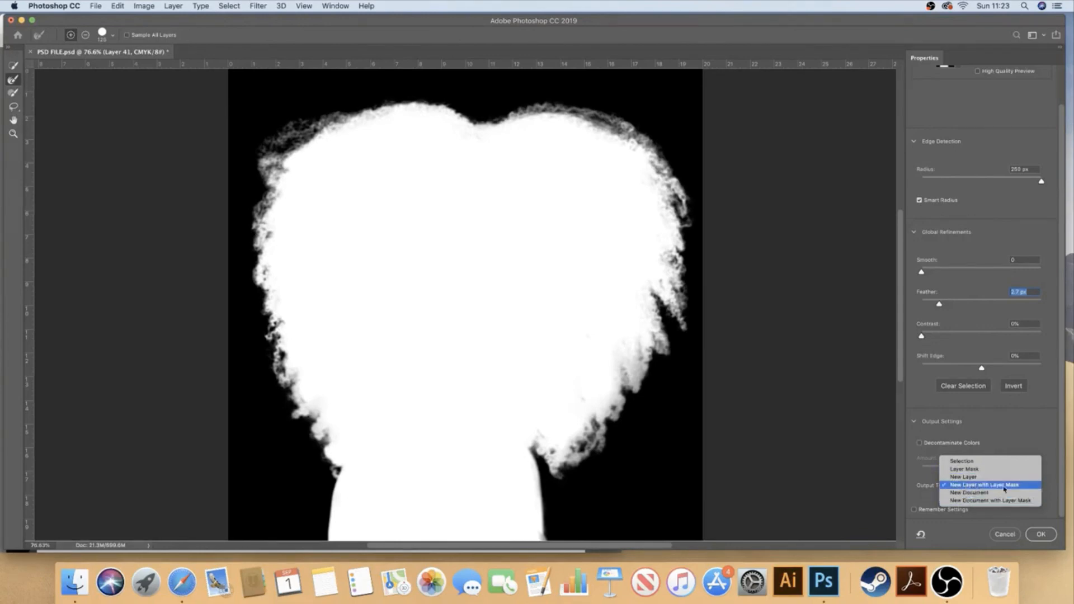
{"action": "left_click", "coordinate": [1003, 488]}
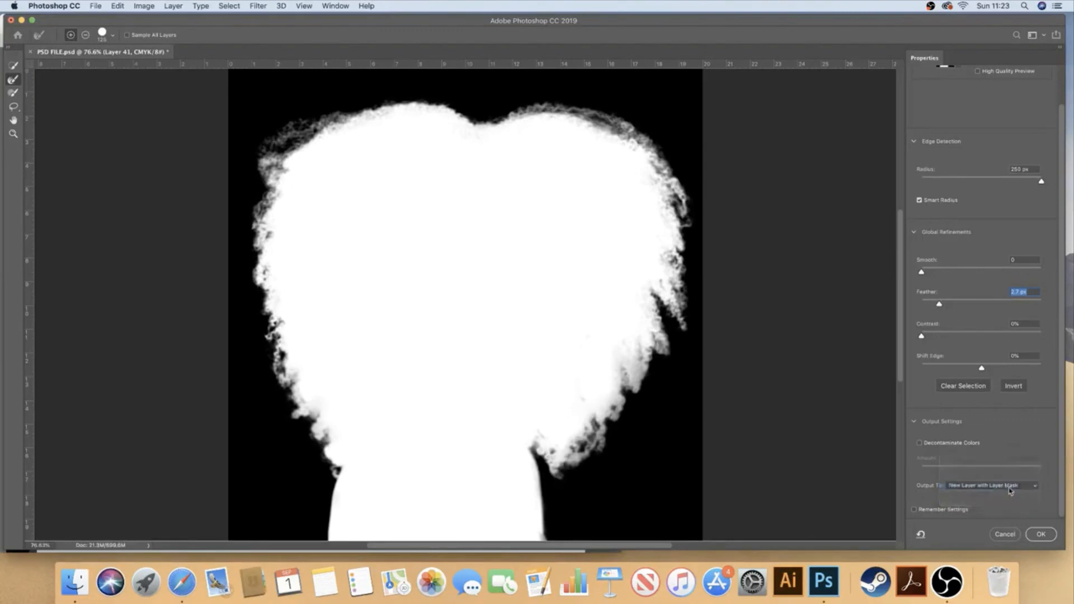
{"action": "left_click", "coordinate": [1041, 535]}
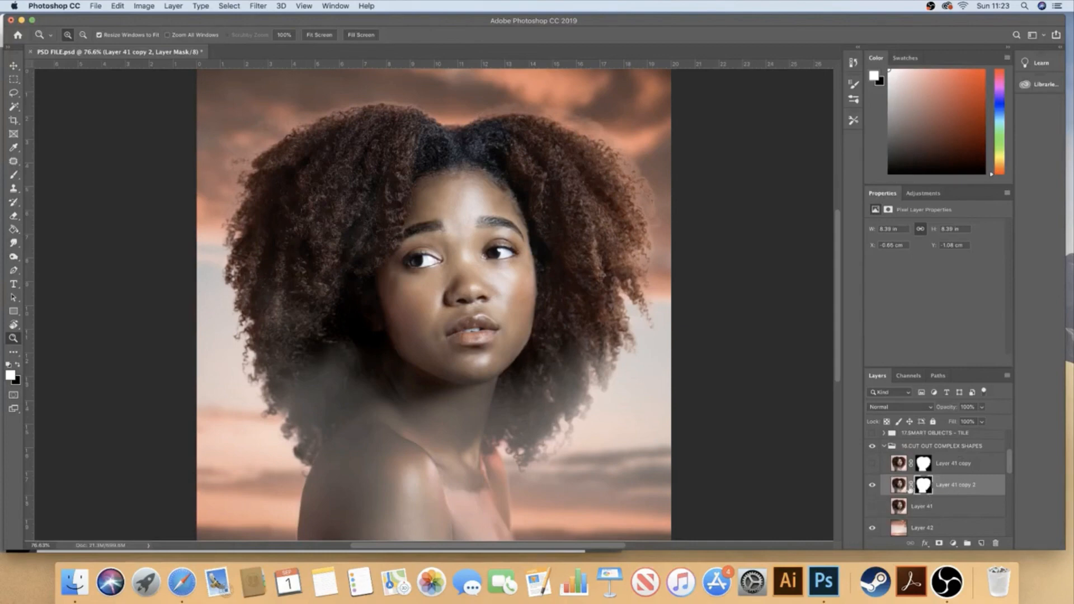
Hide the sky on Layer 42 to check the cutout against white, and show the sky again
{"action": "left_click_drag", "start_coordinate": [1011, 458], "coordinate": [1011, 464]}
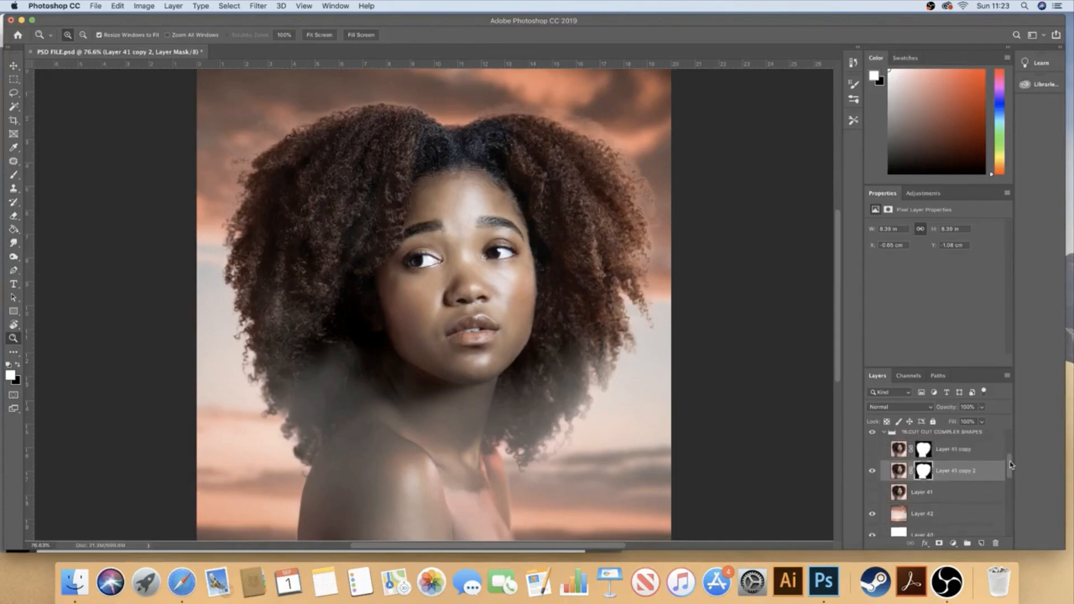
{"action": "left_click", "coordinate": [873, 514]}
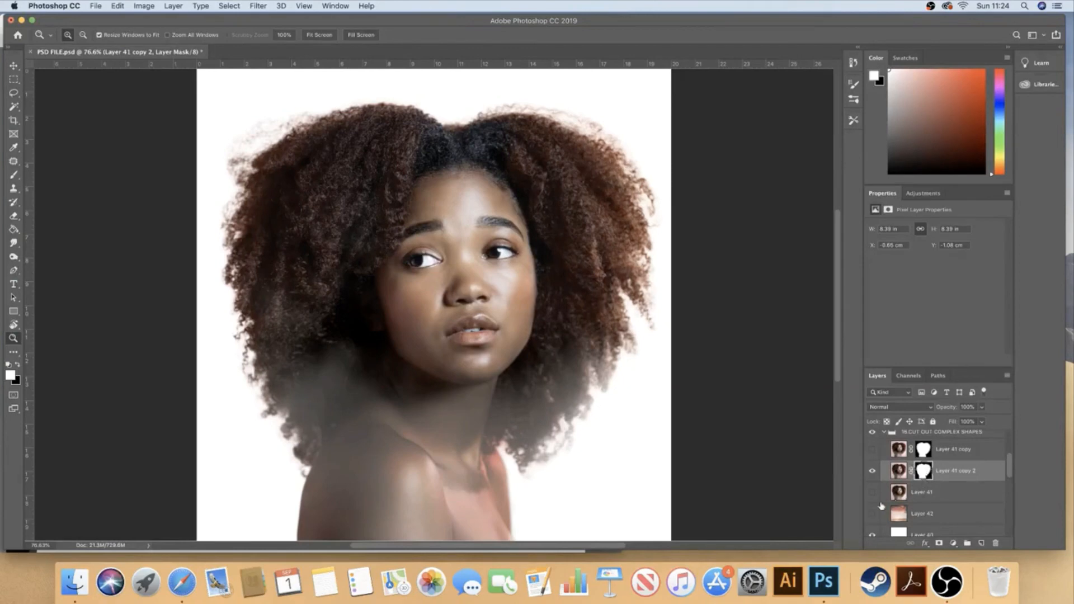
{"action": "left_click", "coordinate": [873, 514]}
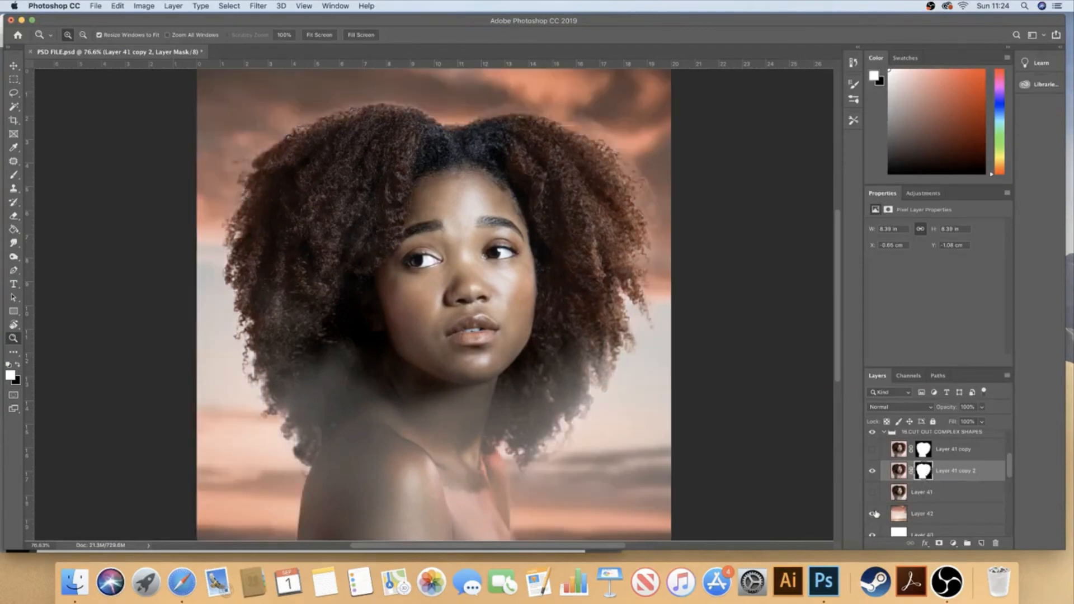